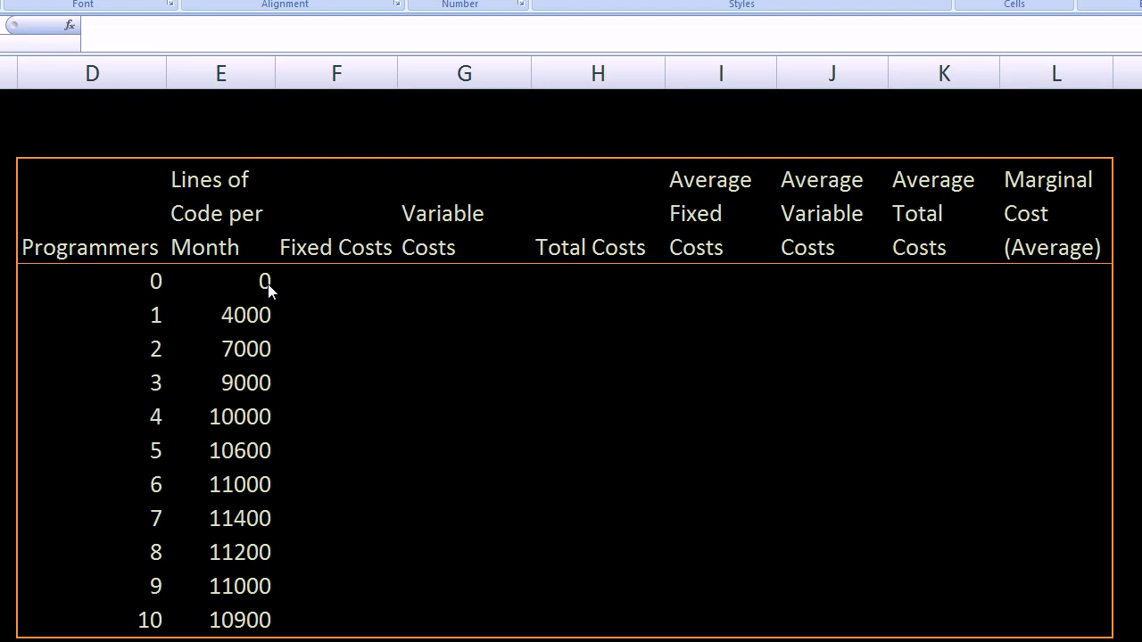
# Enter a fixed cost of 15000 for 0 programmers in F7 and fill it down through the row for 10 programmers.
pyautogui.click(332, 280)
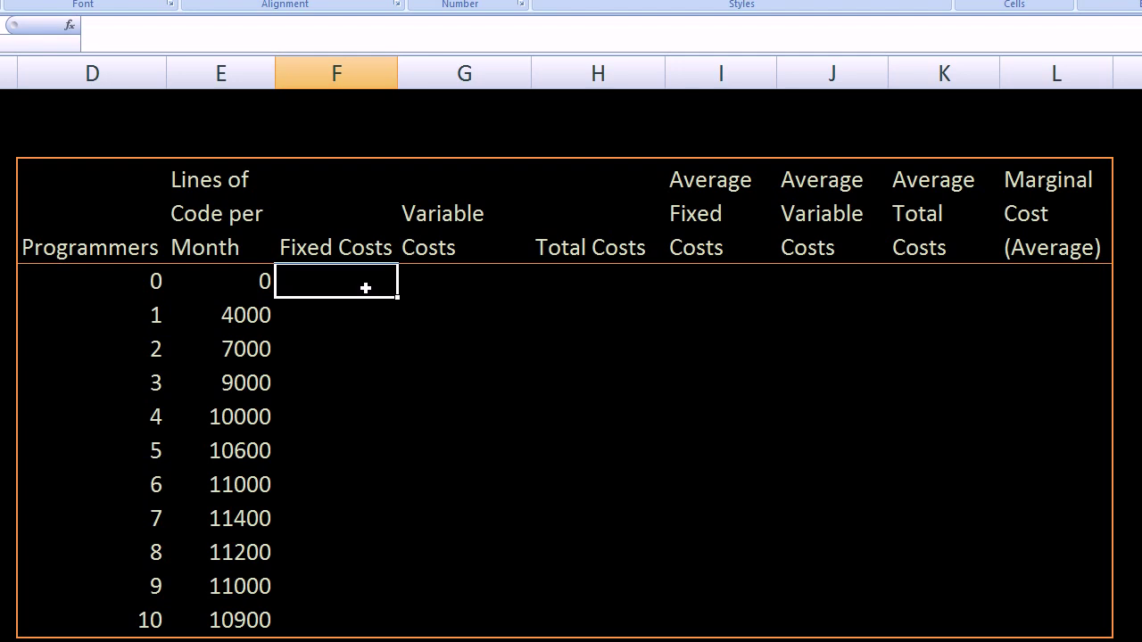
pyautogui.write('15000')
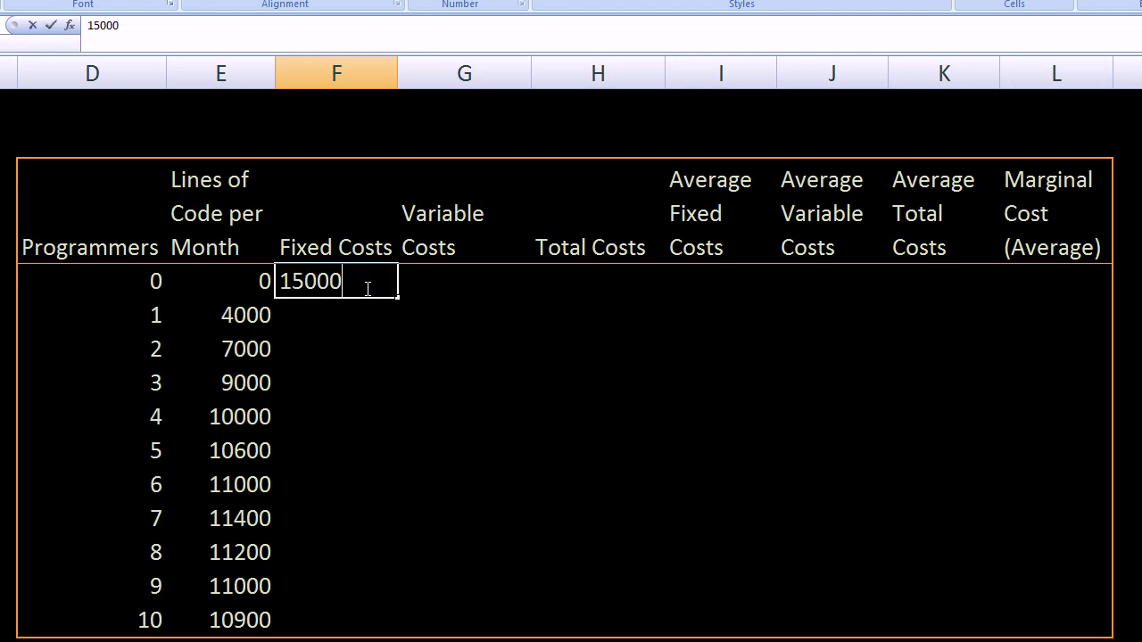
pyautogui.press('Return')
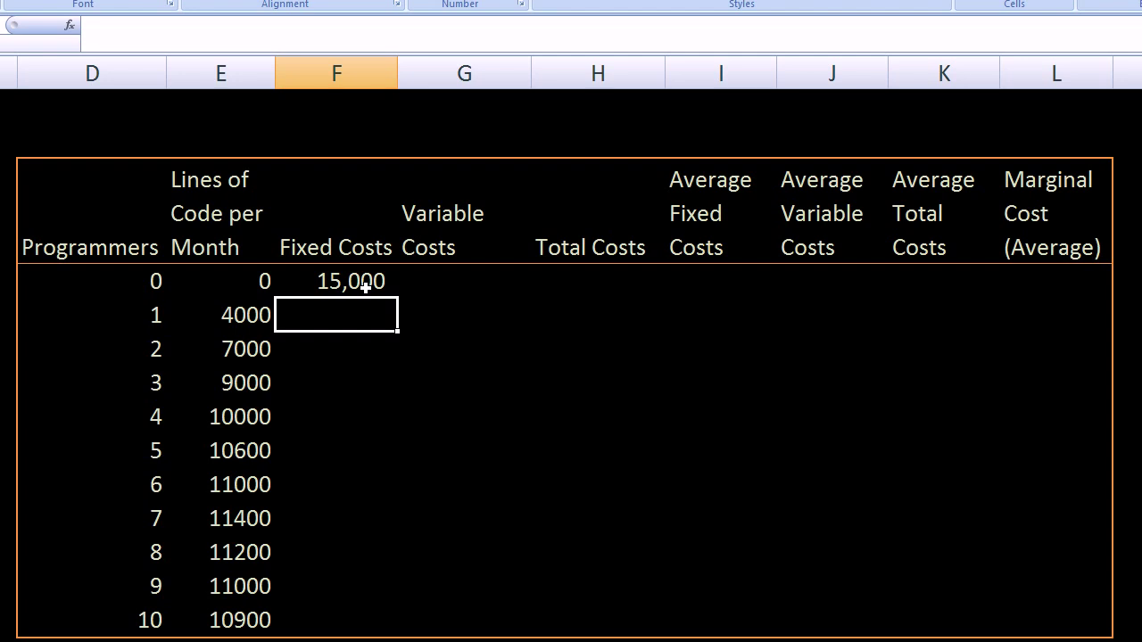
pyautogui.click(366, 285)
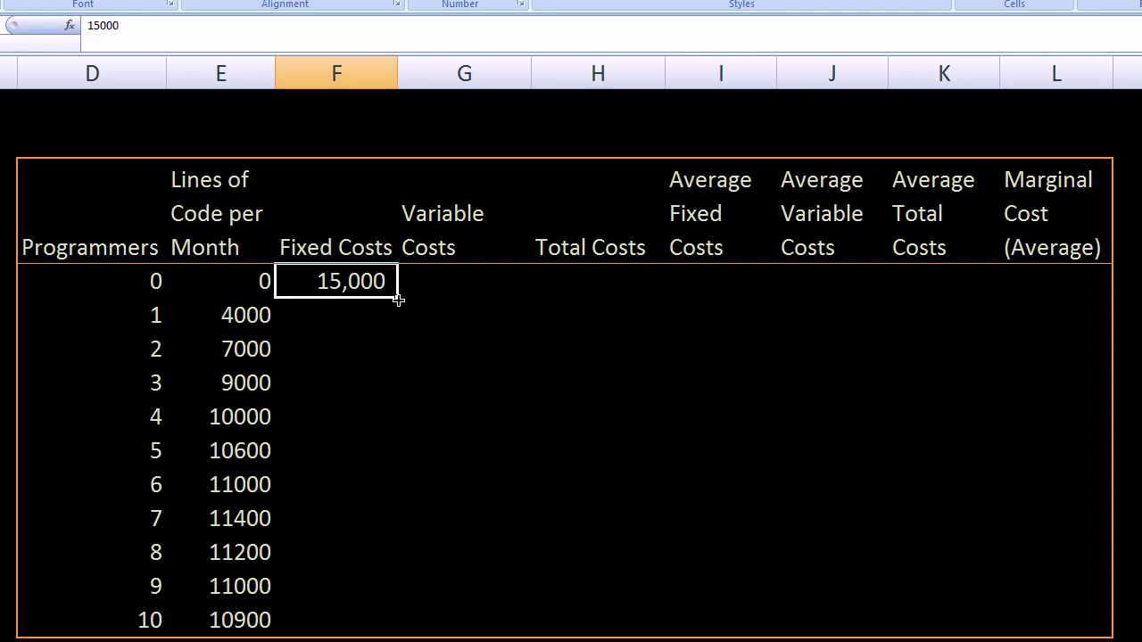
pyautogui.moveTo(399, 299); pyautogui.dragTo(362, 626)
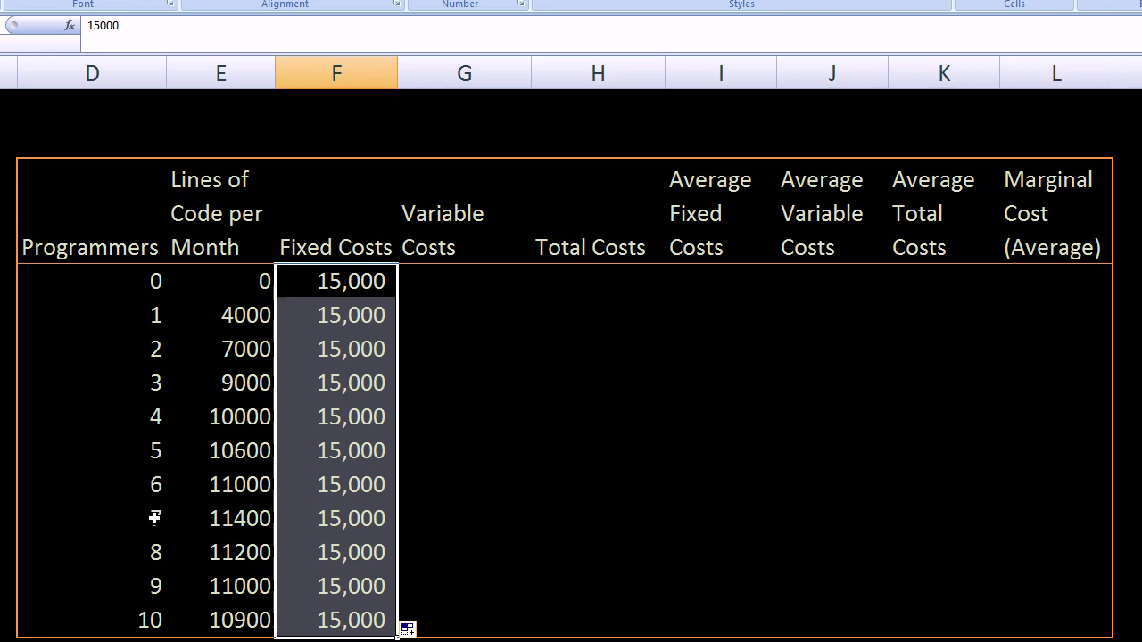
# Enter the variable cost formula =10000*D7 in G7, multiplying 10000 by the number of programmers.
pyautogui.click(444, 282)
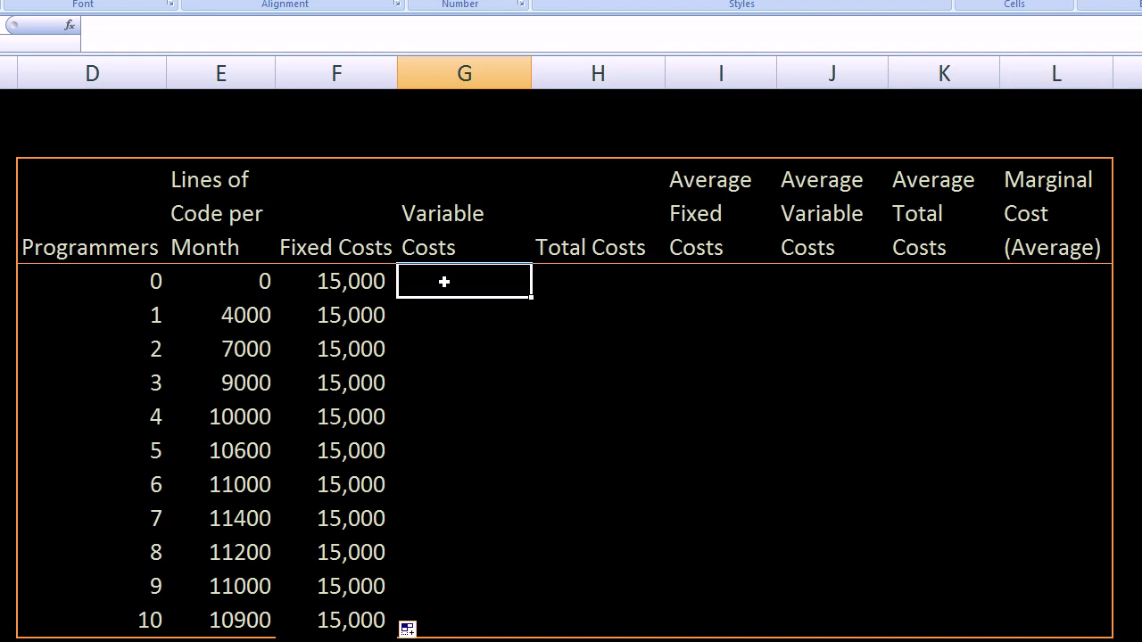
pyautogui.write('=')
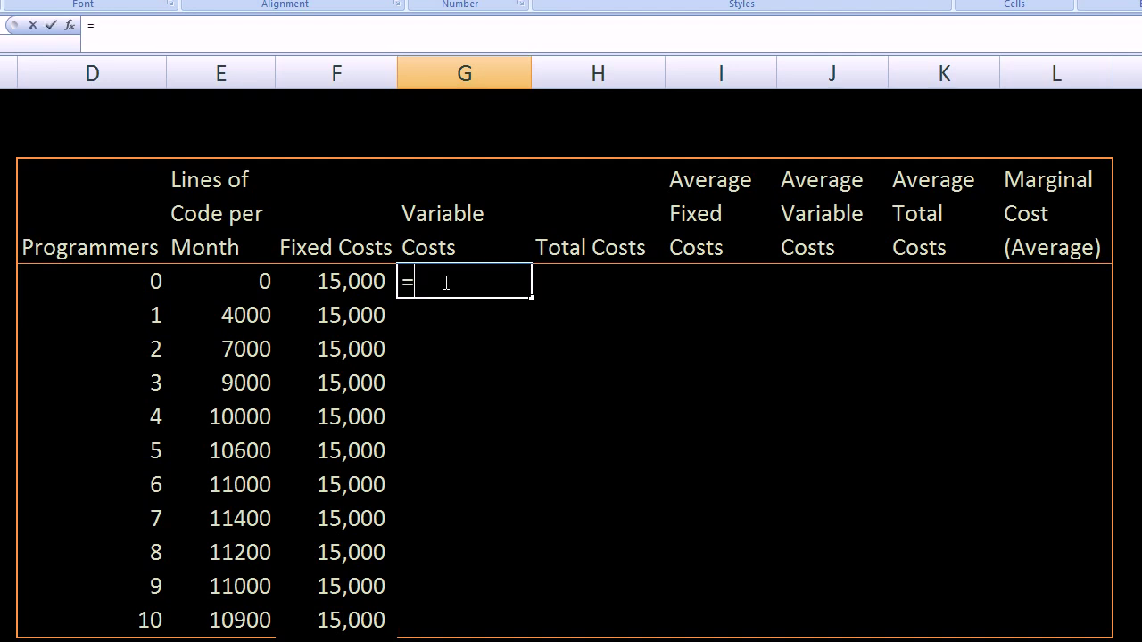
pyautogui.write('10000*')
pyautogui.press('Left')
pyautogui.press('Left')
pyautogui.press('Left')
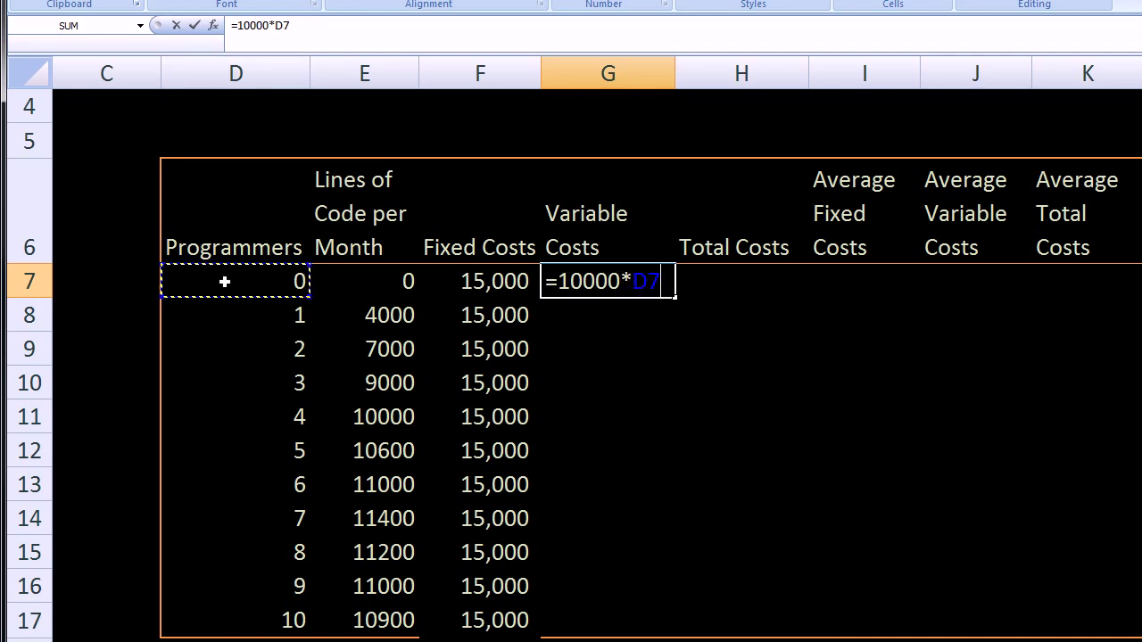
pyautogui.press('Return')
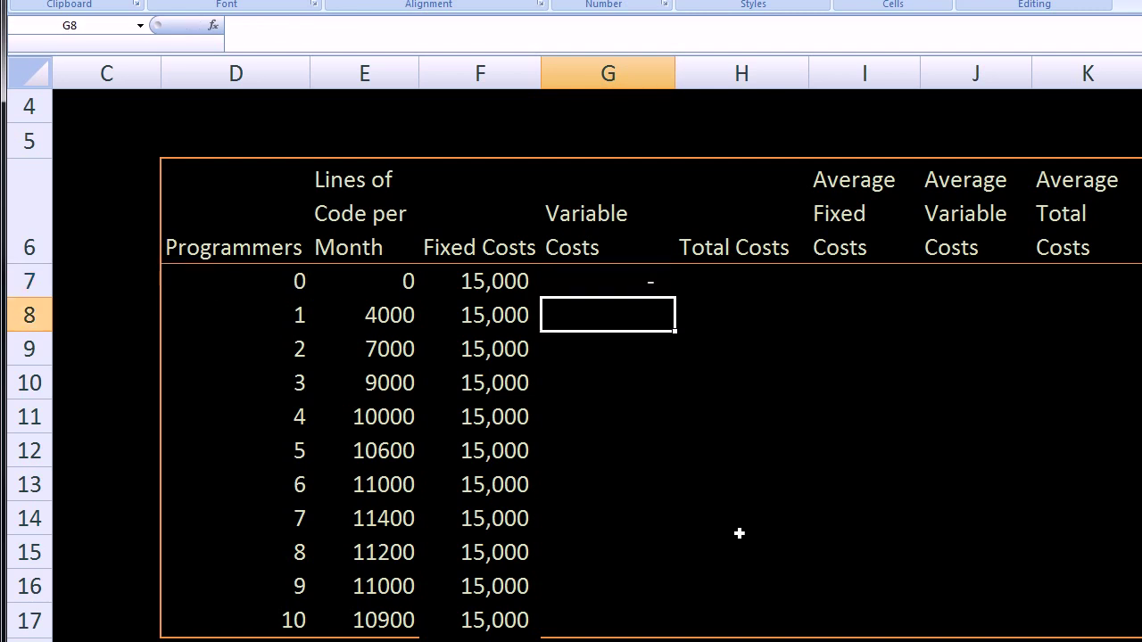
# Enter the total cost formula =F7+G7 in H7, adding fixed and variable costs.
pyautogui.moveTo(808, 641); pyautogui.dragTo(807, 641)
pyautogui.hscroll(-1, 695, 633)
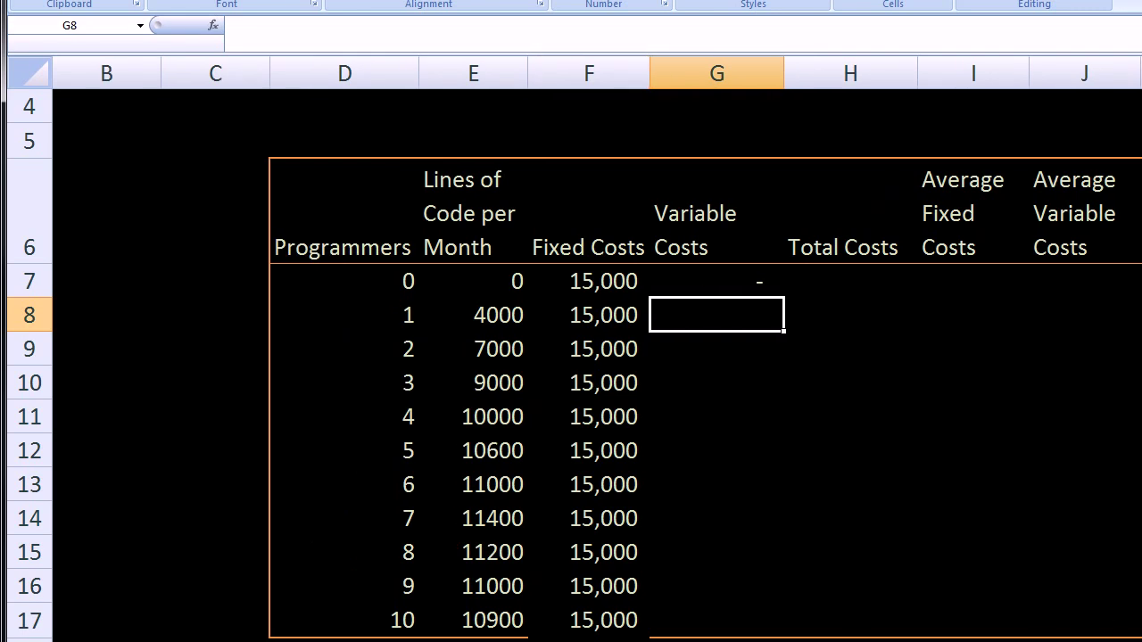
pyautogui.hscroll(2, 1118, 619)
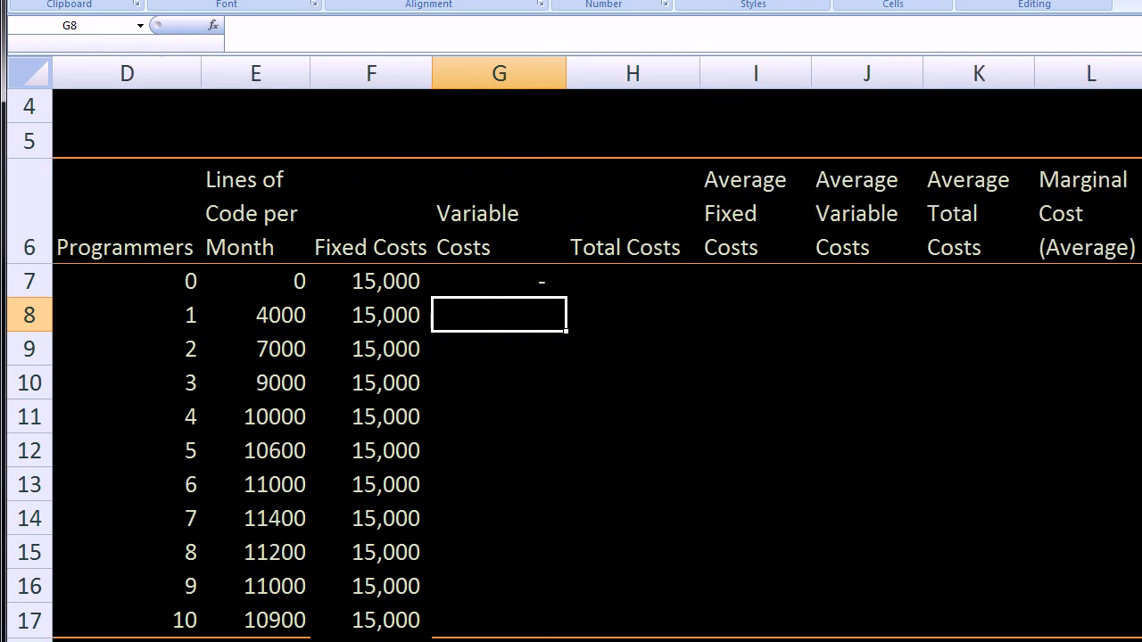
pyautogui.click(619, 281)
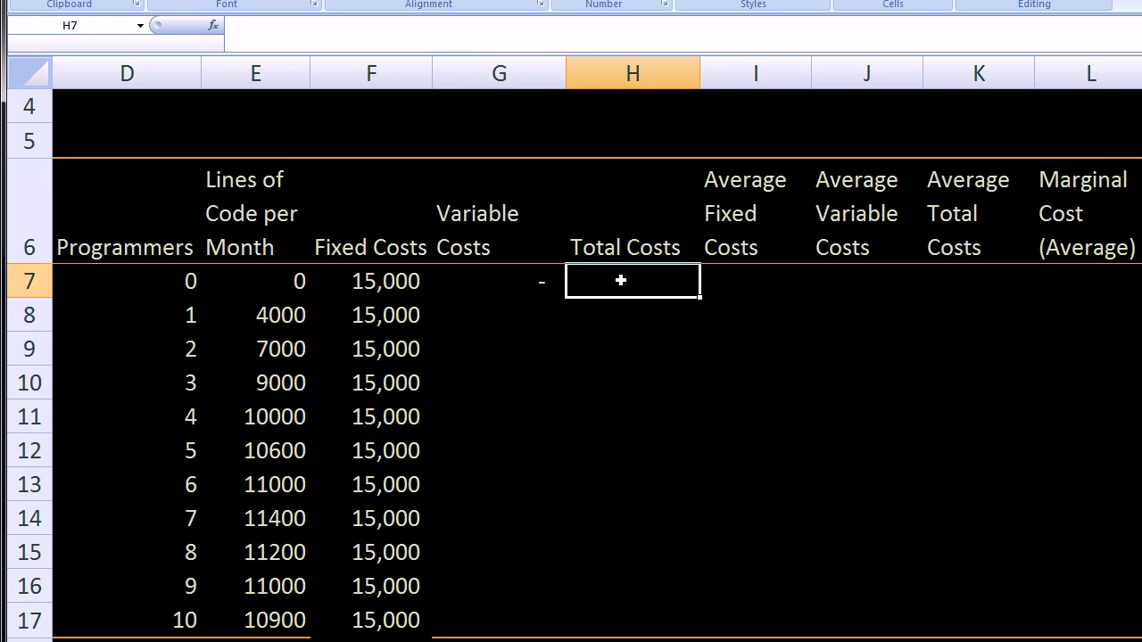
pyautogui.press('Left')
pyautogui.press('Left')
pyautogui.press('Right')
pyautogui.press('Right')
pyautogui.write('=')
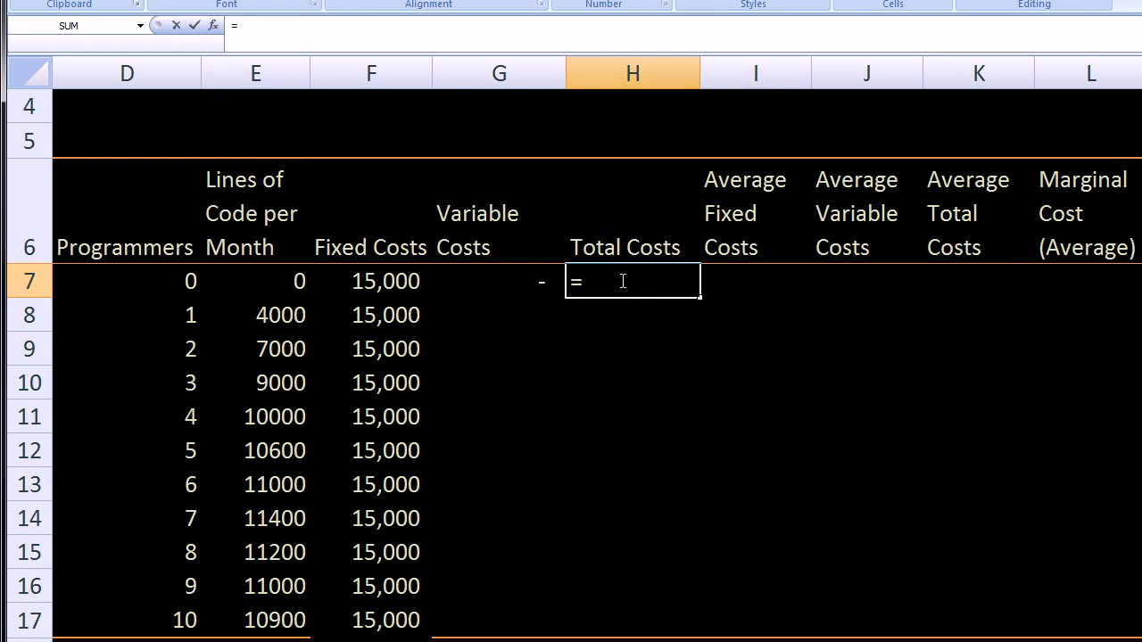
pyautogui.press('Left')
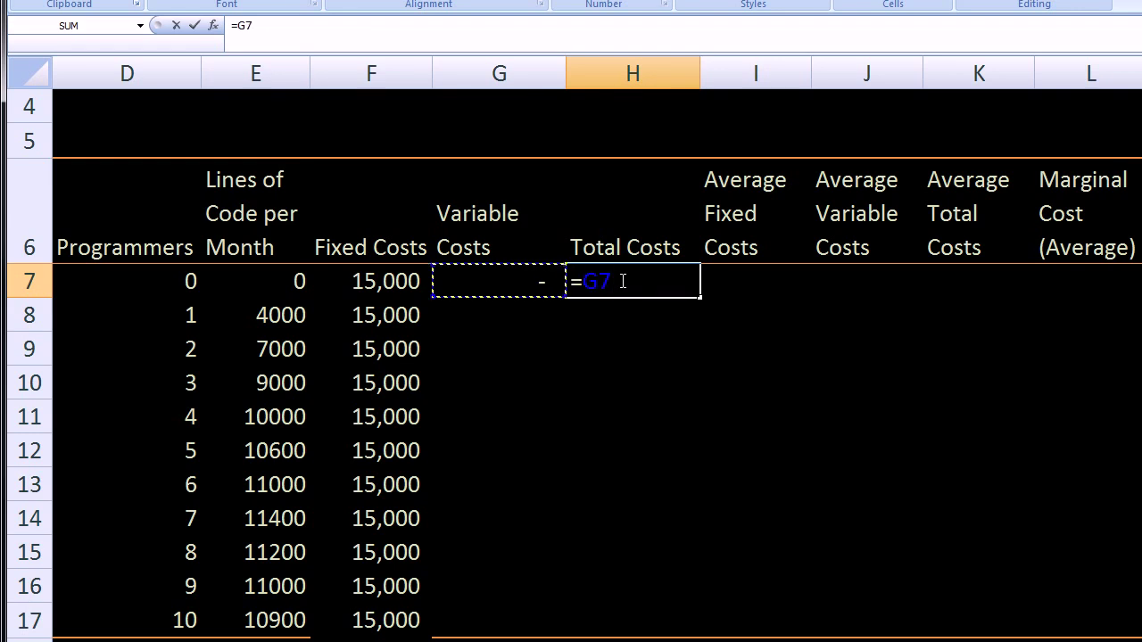
pyautogui.press('Left')
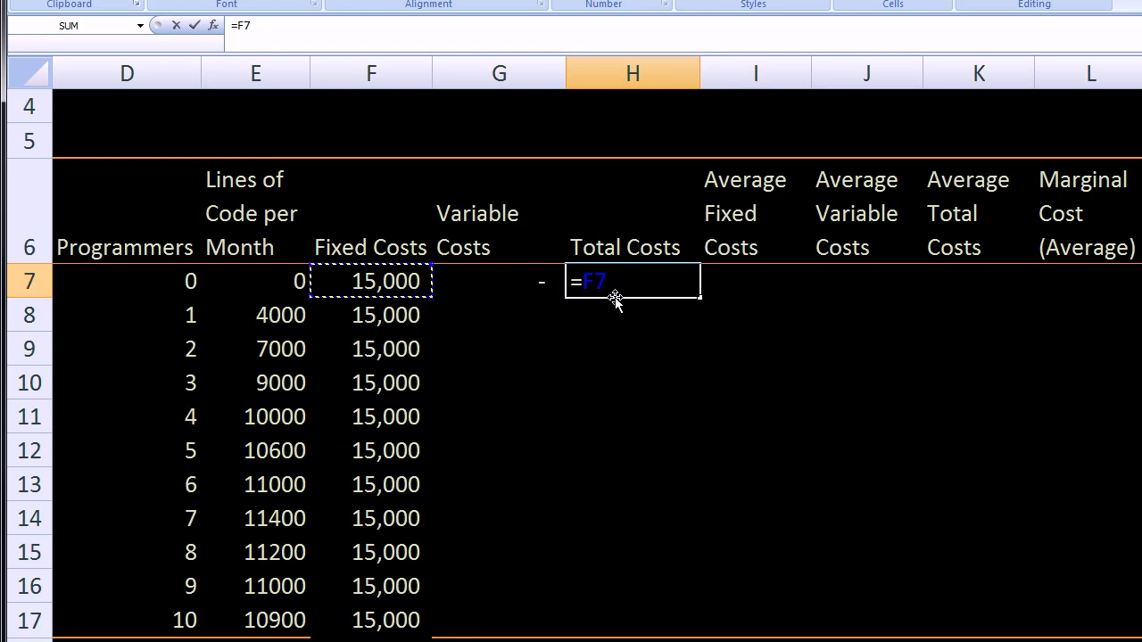
pyautogui.write('+')
pyautogui.press('Left')
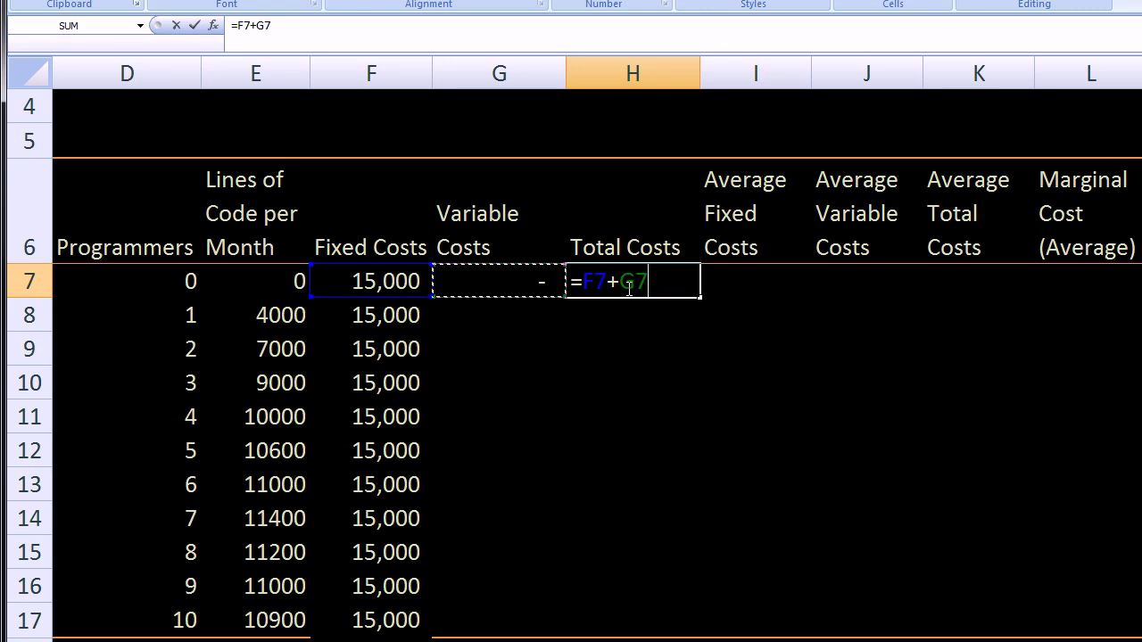
pyautogui.press('Return')
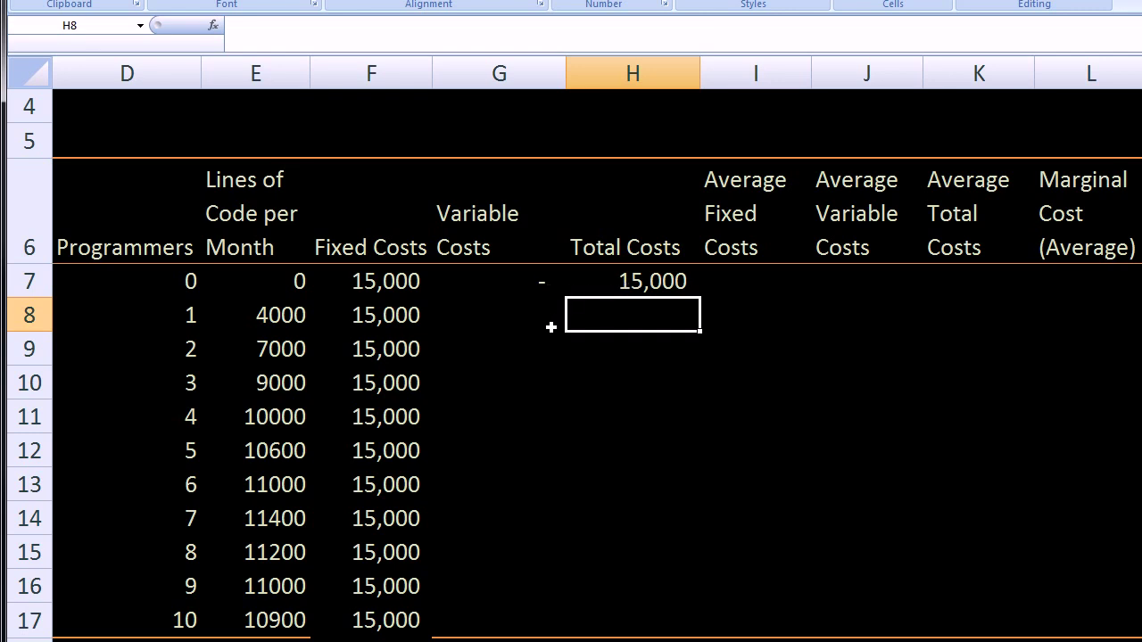
# Fill the variable cost formula from G7 down through G17 and inspect the copied formulas in G8 and G9.
pyautogui.moveTo(619, 286); pyautogui.dragTo(635, 283)
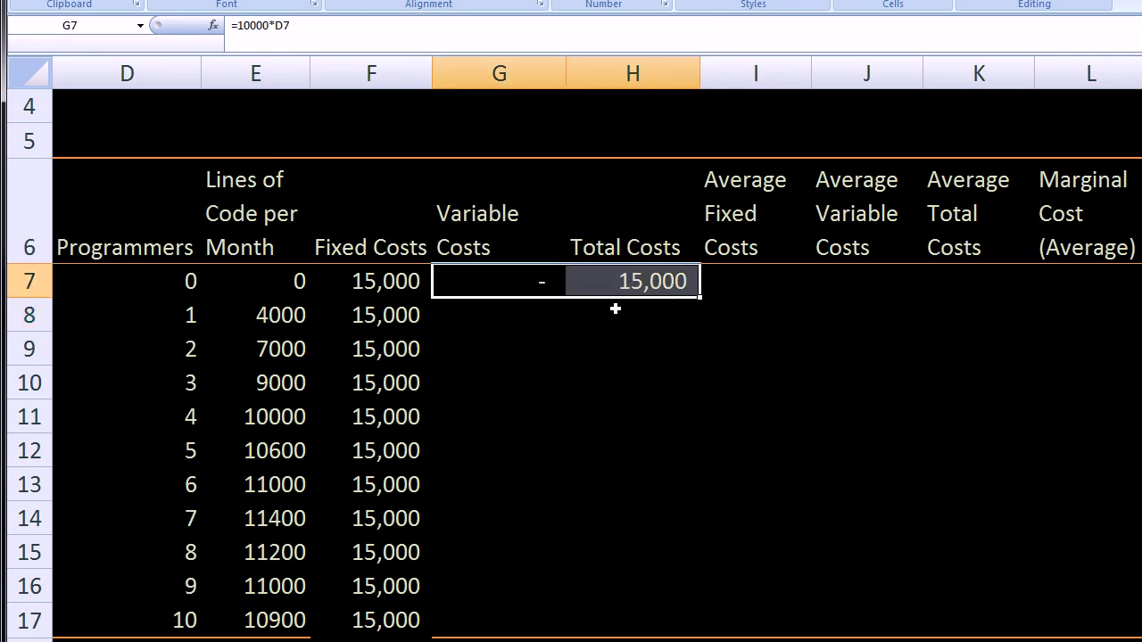
pyautogui.click(575, 312)
pyautogui.click(536, 272)
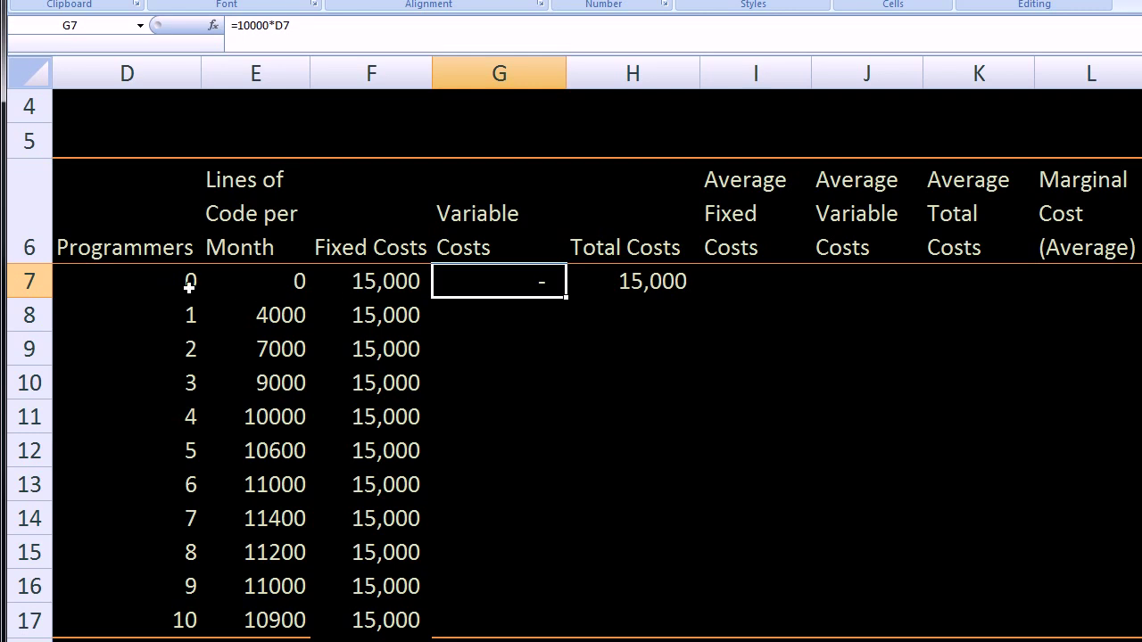
pyautogui.click(504, 370)
pyautogui.click(528, 281)
pyautogui.moveTo(566, 297); pyautogui.dragTo(502, 622)
pyautogui.click(635, 457)
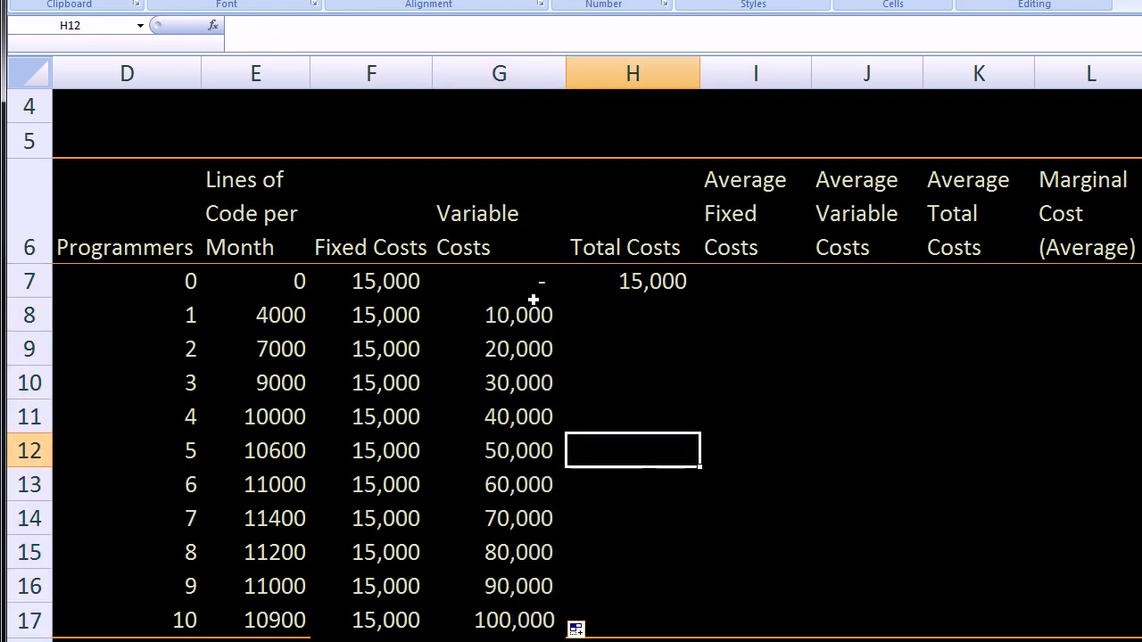
pyautogui.click(516, 314)
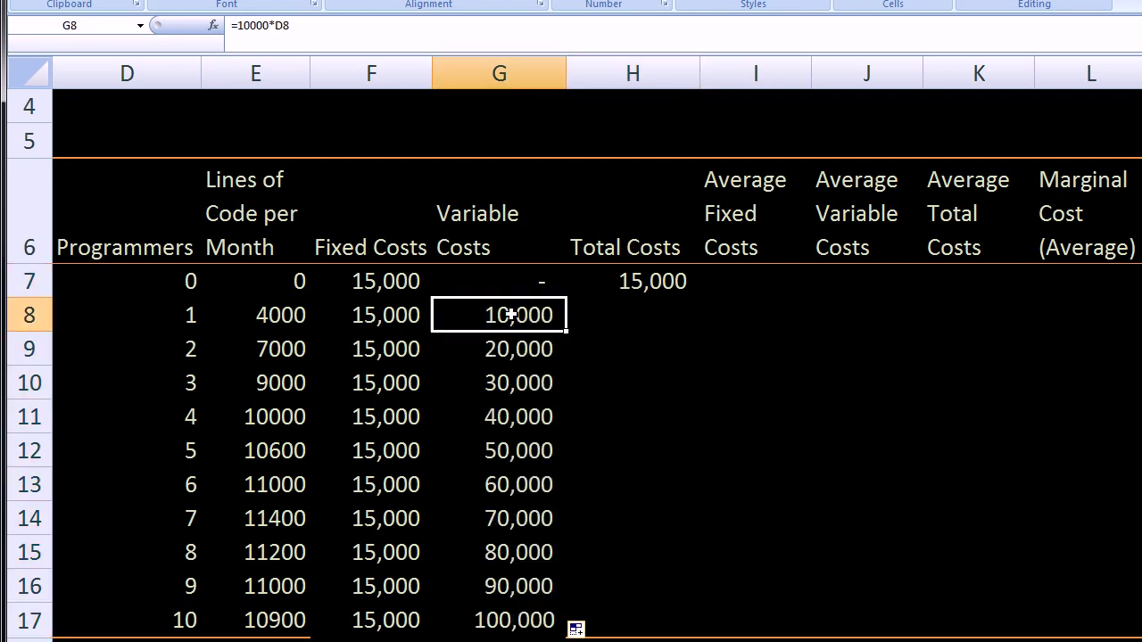
pyautogui.click(295, 25)
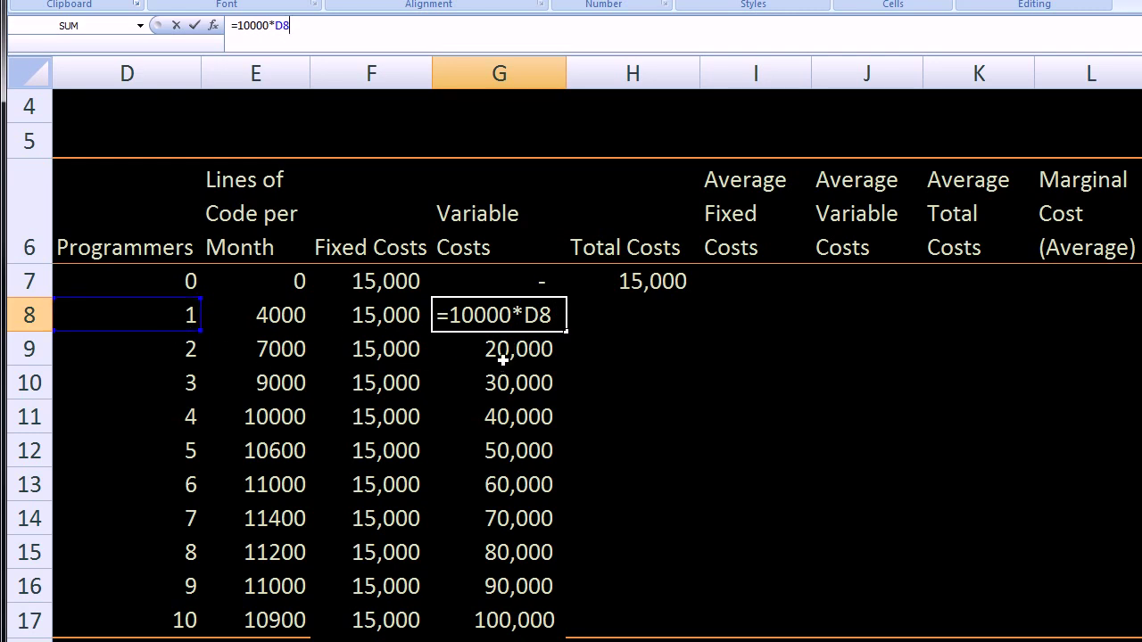
pyautogui.press('Return')
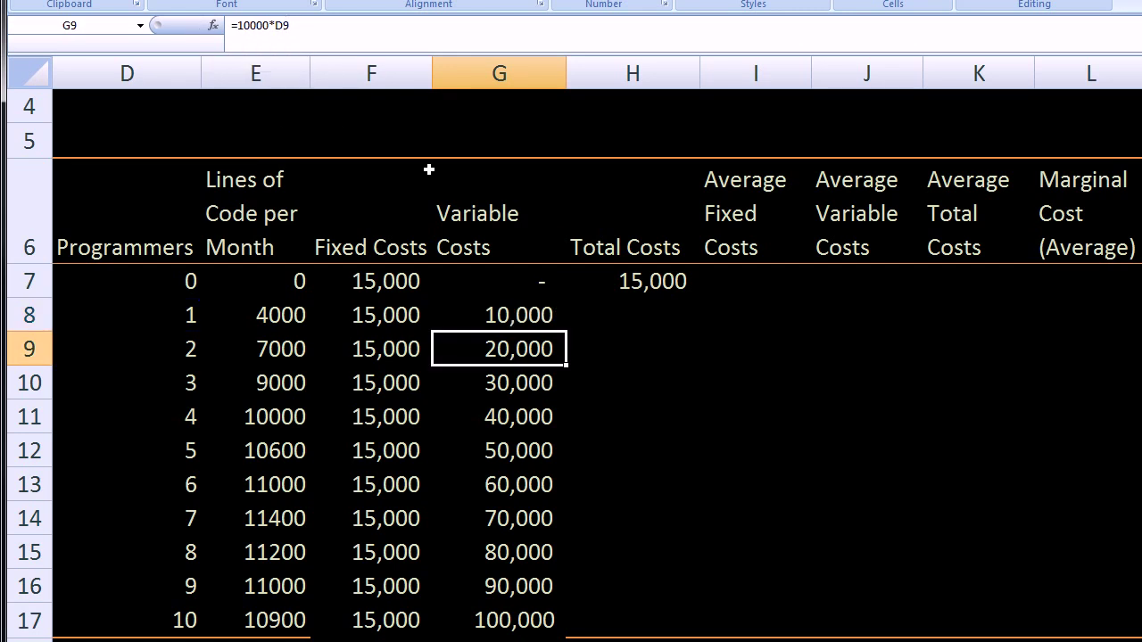
pyautogui.click(343, 40)
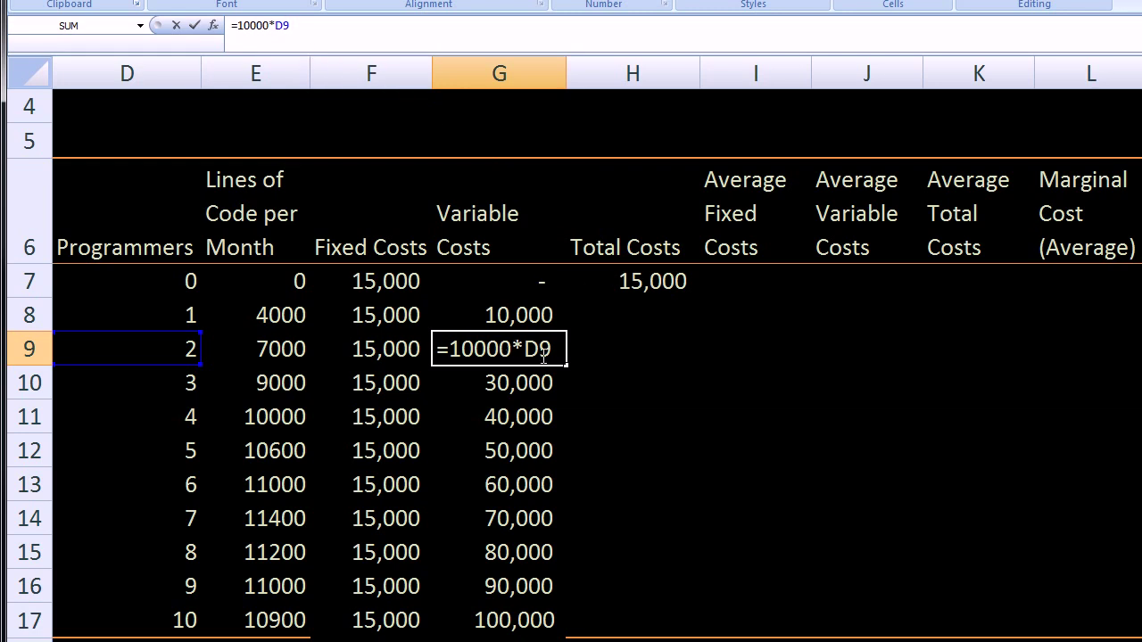
pyautogui.press('Return')
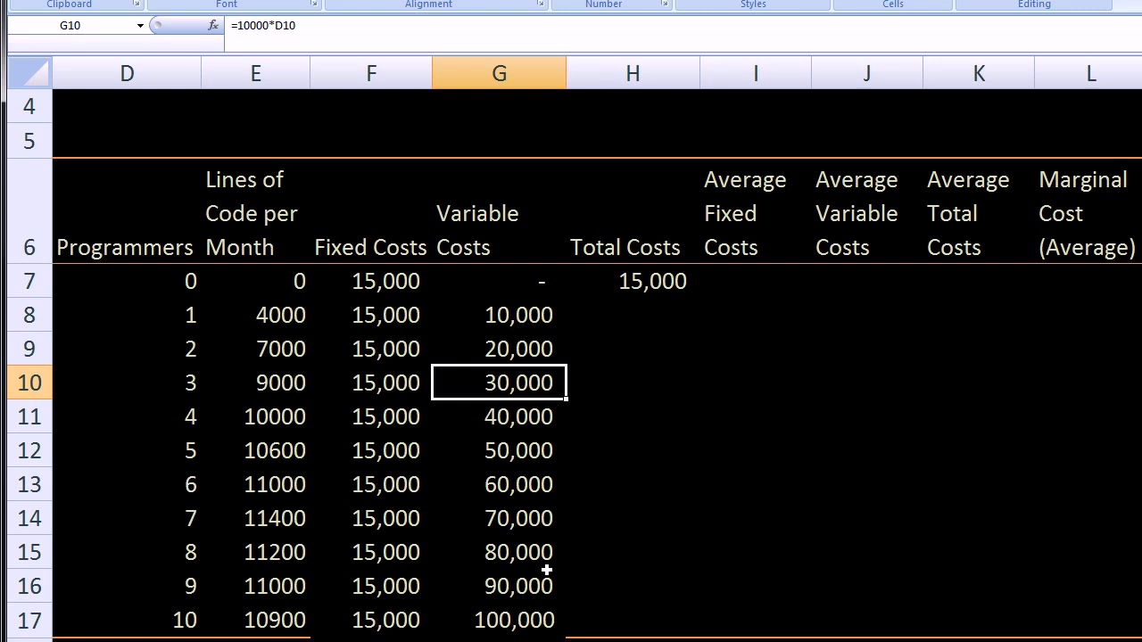
# Fill the total cost formula from H7 down through H17.
pyautogui.click(651, 287)
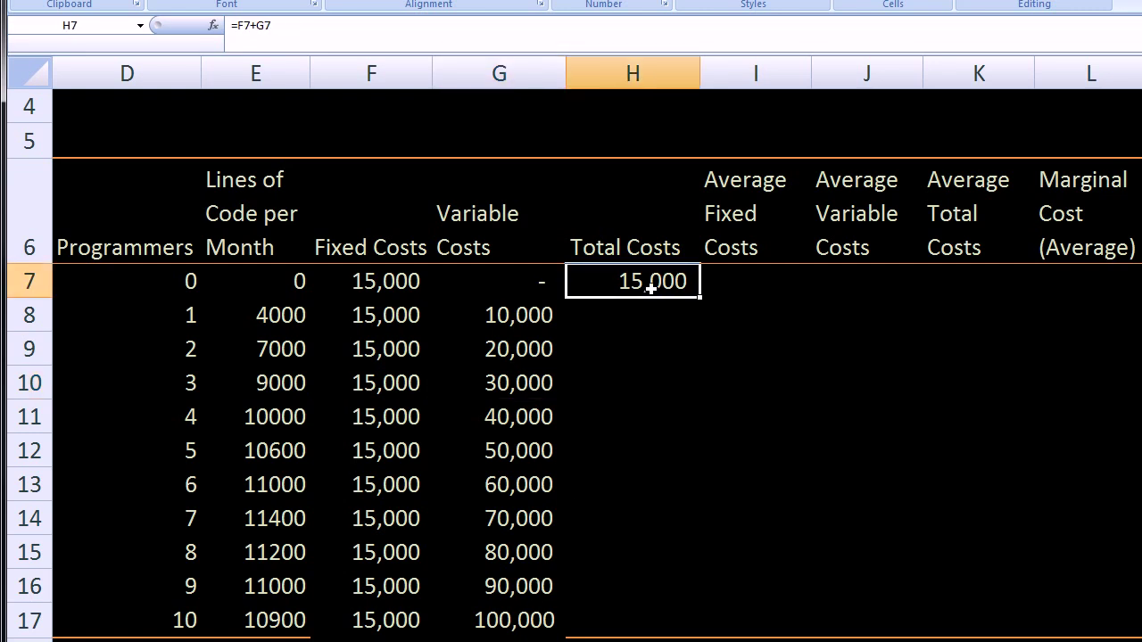
pyautogui.press('Left')
pyautogui.press('Left')
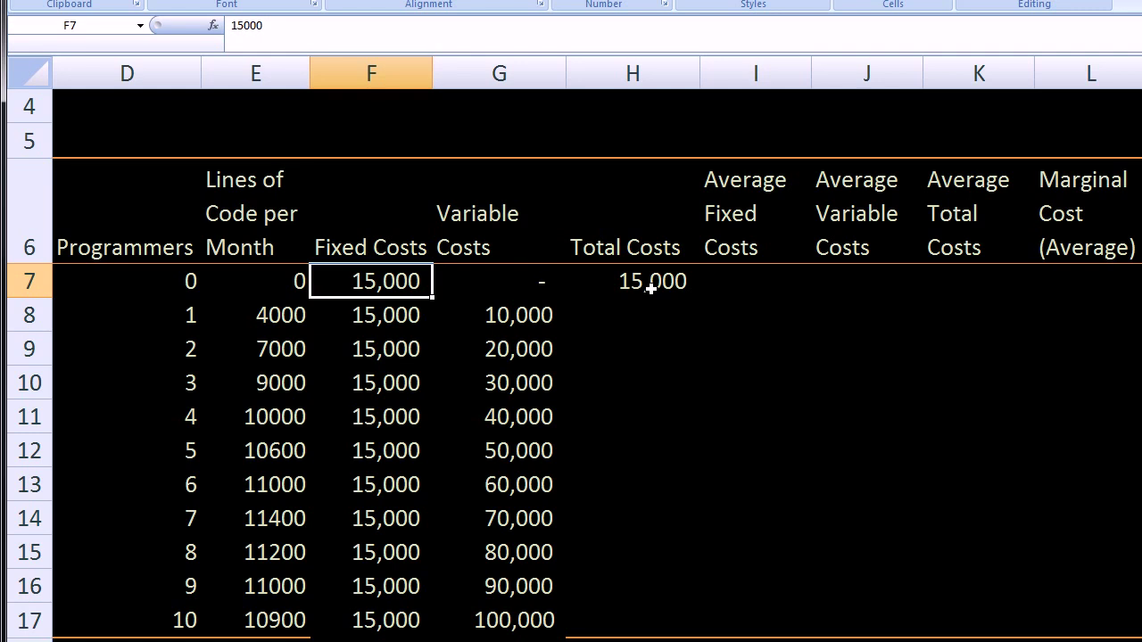
pyautogui.press('Right')
pyautogui.press('Right')
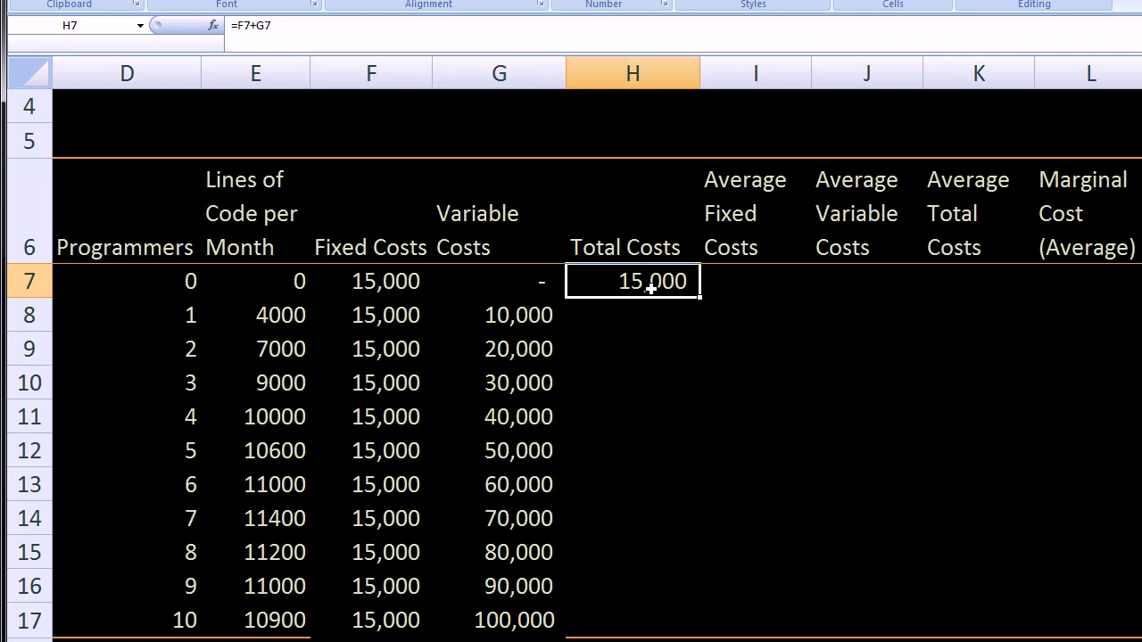
pyautogui.moveTo(699, 297); pyautogui.dragTo(739, 627)
pyautogui.click(807, 541)
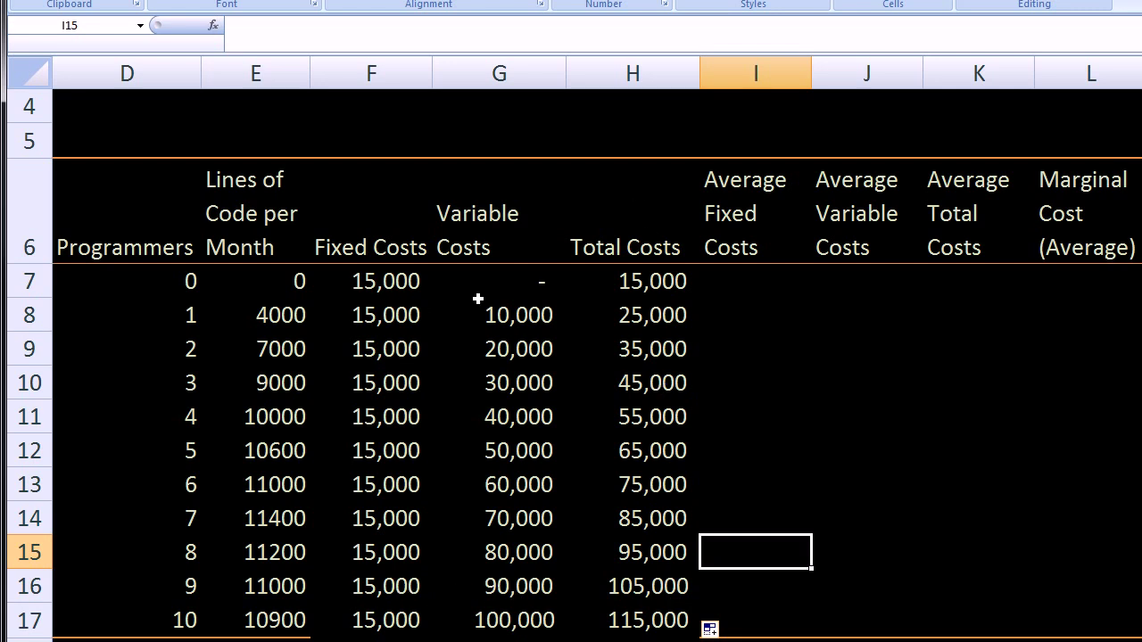
# Examine the row for 0 programmers, from the empty average fixed cost cell back to the lines of code.
pyautogui.click(738, 313)
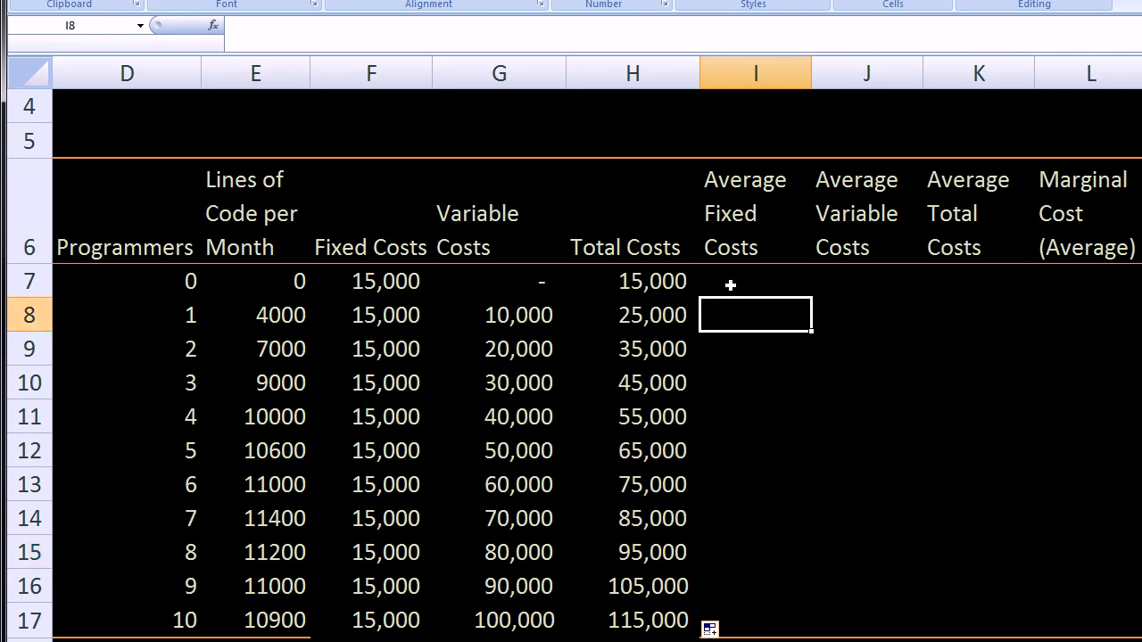
pyautogui.click(730, 285)
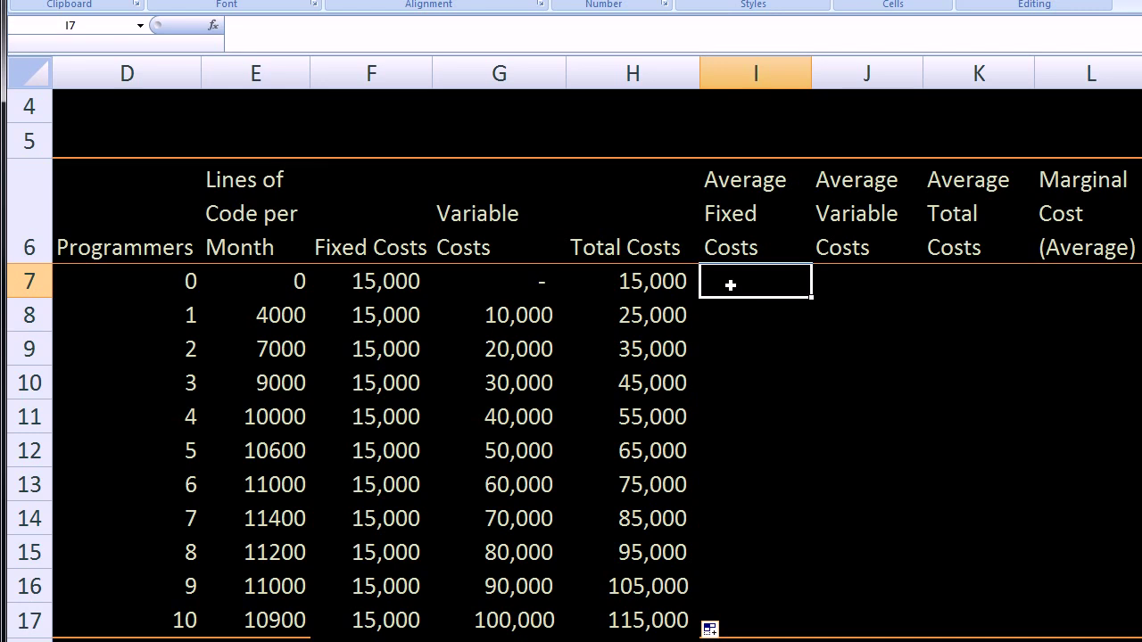
pyautogui.press('Left')
pyautogui.press('Left')
pyautogui.press('Left')
pyautogui.press('Left')
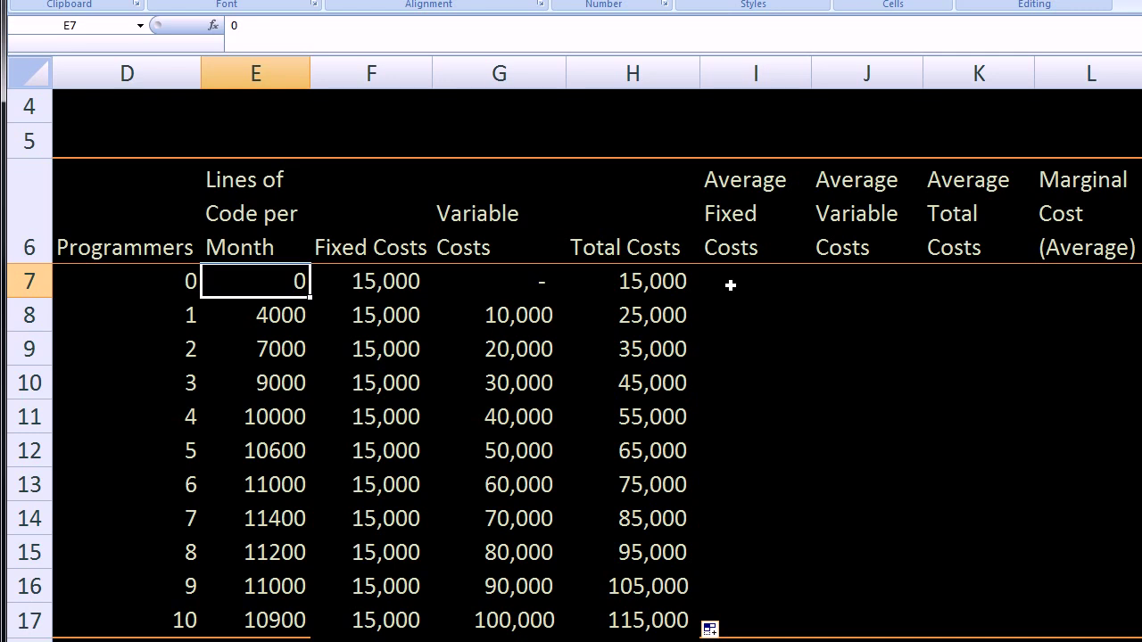
pyautogui.press('Right')
pyautogui.press('Right')
pyautogui.press('Right')
pyautogui.press('Right')
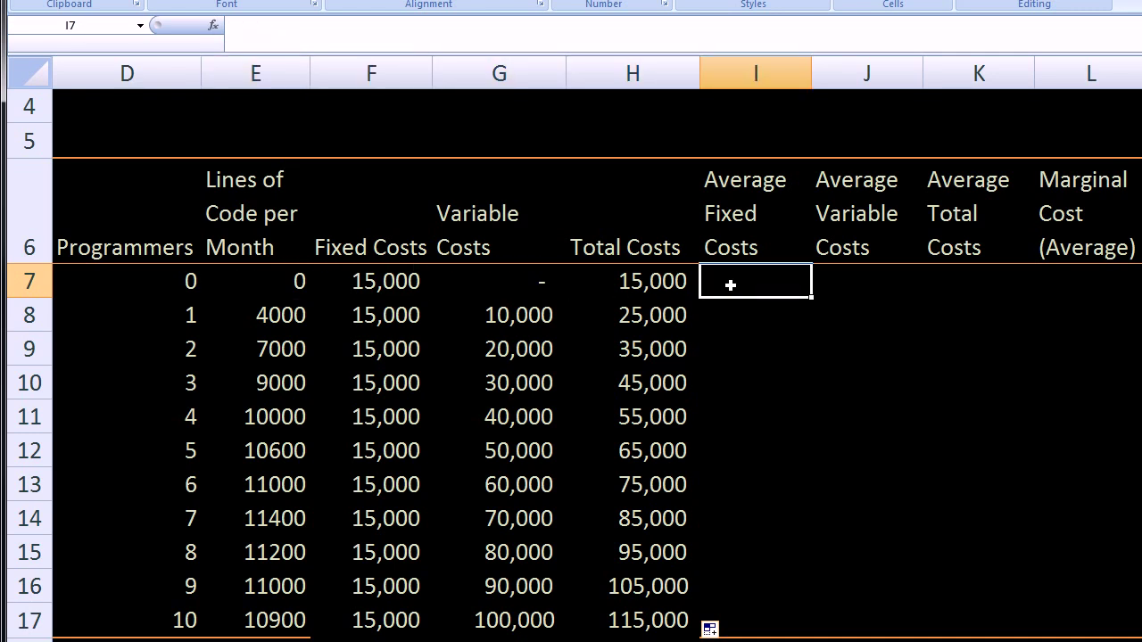
# Enter the average fixed cost formula =F8/E8 in I8, dividing fixed costs by lines of code.
pyautogui.press('Down')
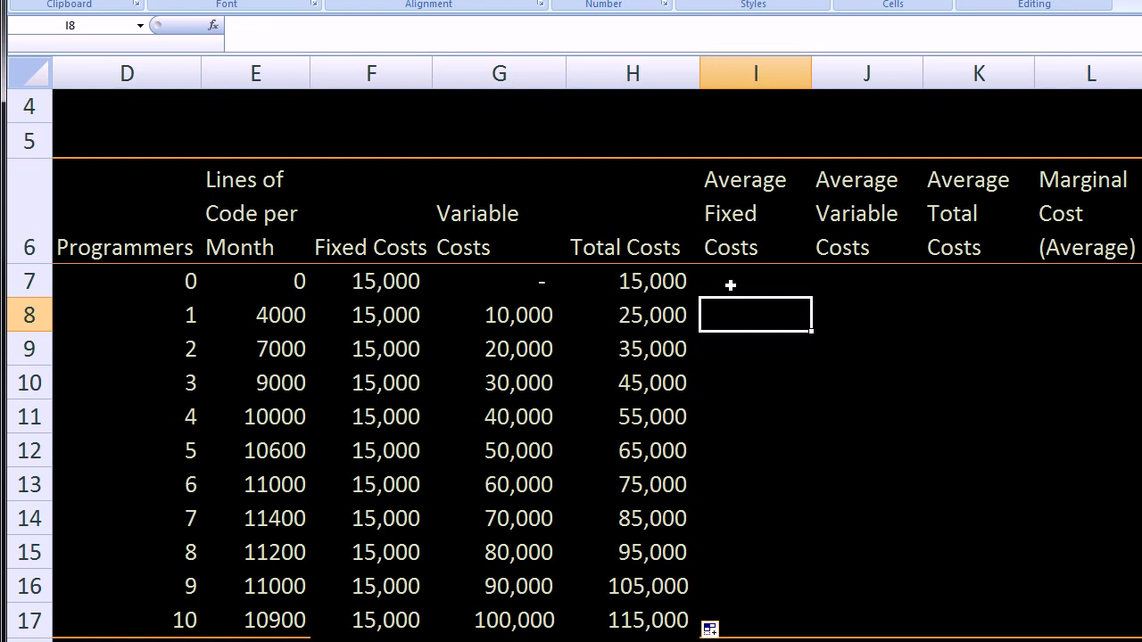
pyautogui.write('=')
pyautogui.press('Left')
pyautogui.press('Left')
pyautogui.press('Left')
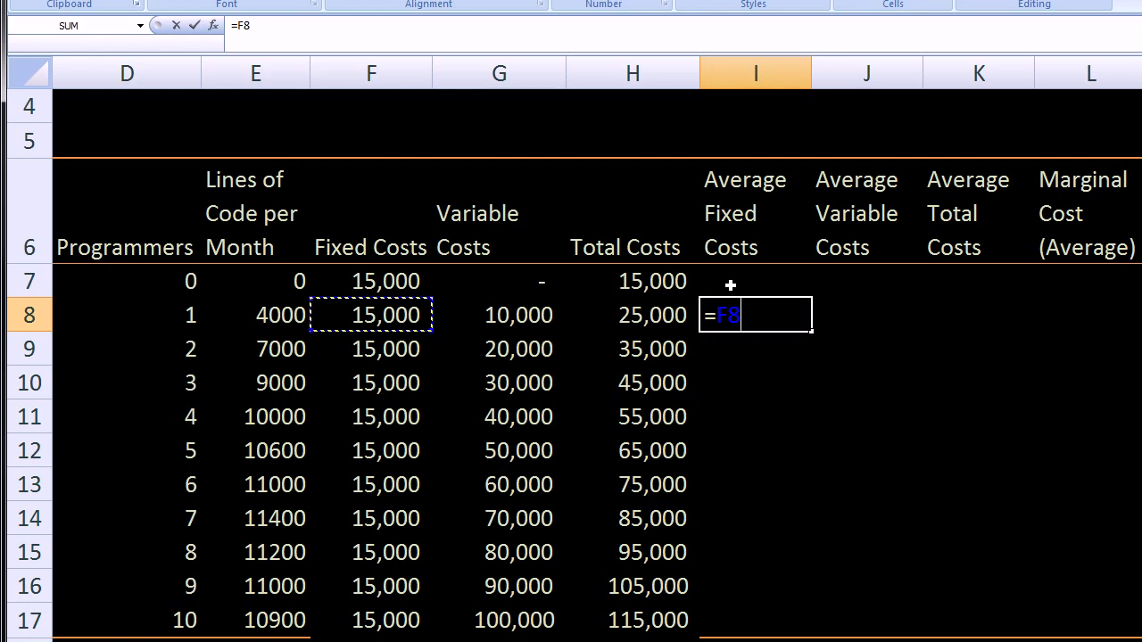
pyautogui.write('/')
pyautogui.press('Left')
pyautogui.press('Left')
pyautogui.press('Left')
pyautogui.press('Left')
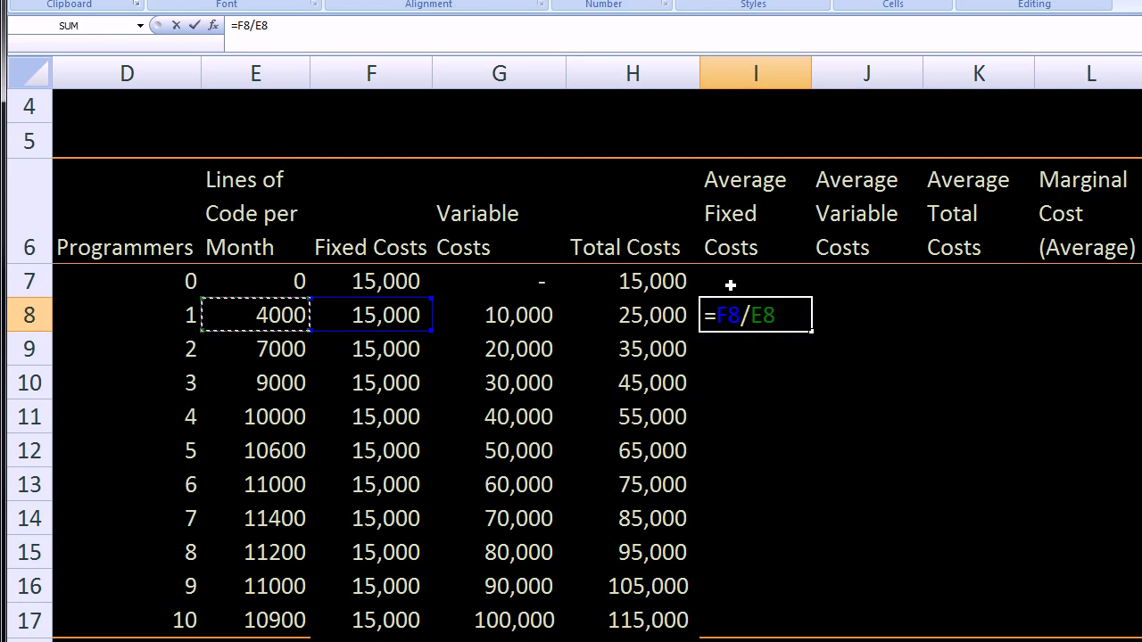
pyautogui.press('Return')
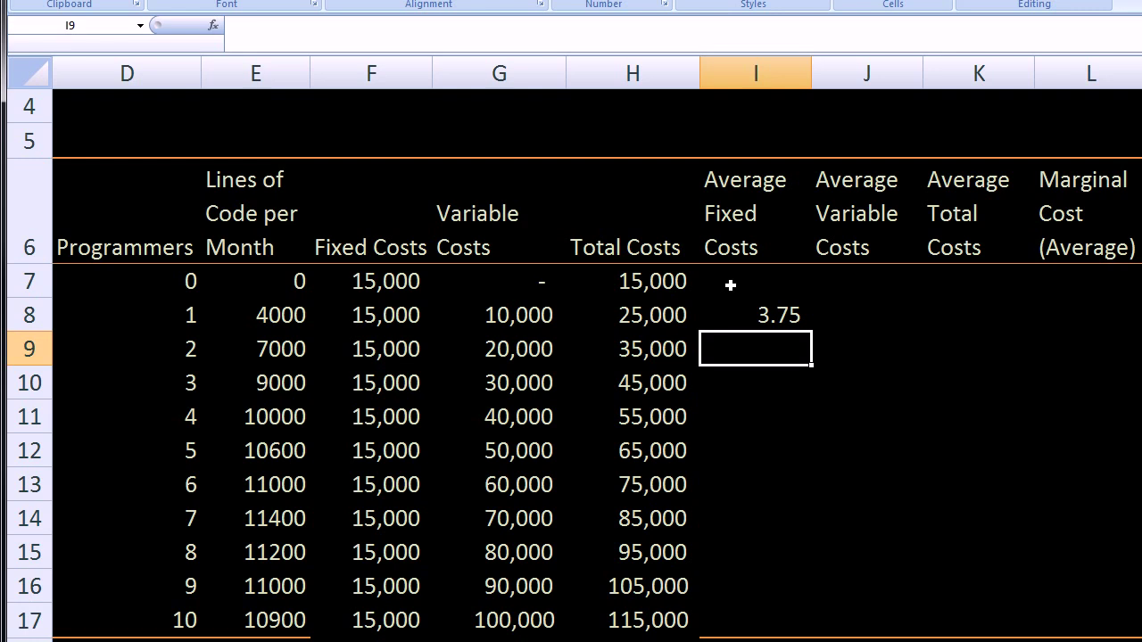
# Fill the average fixed cost formula from I8 down through I17.
pyautogui.click(755, 303)
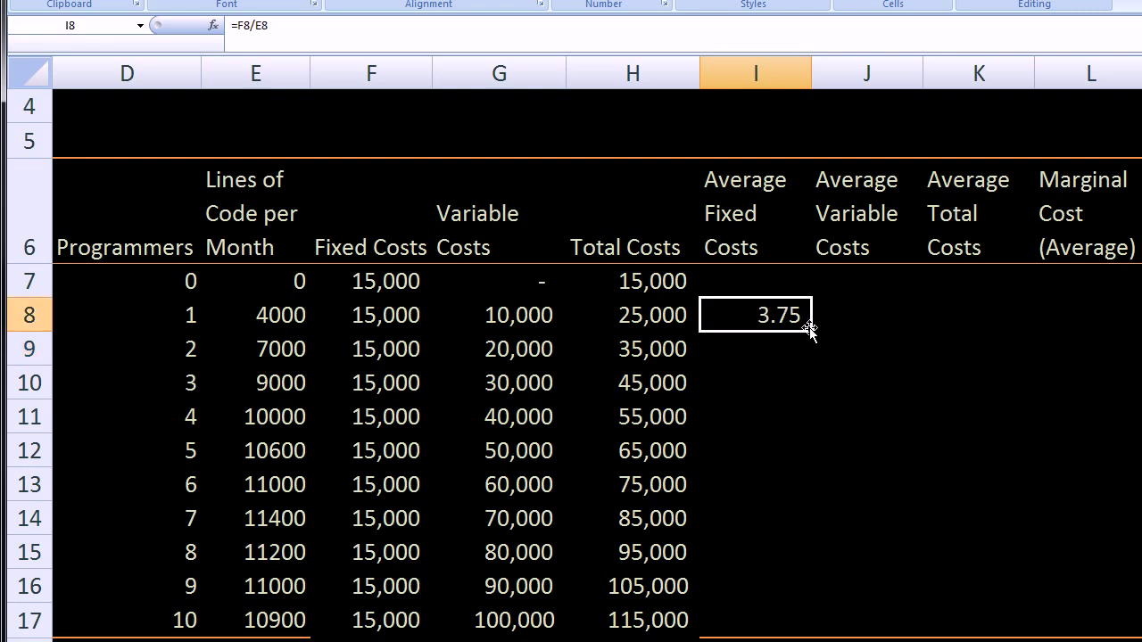
pyautogui.moveTo(810, 331); pyautogui.dragTo(794, 625)
pyautogui.click(869, 475)
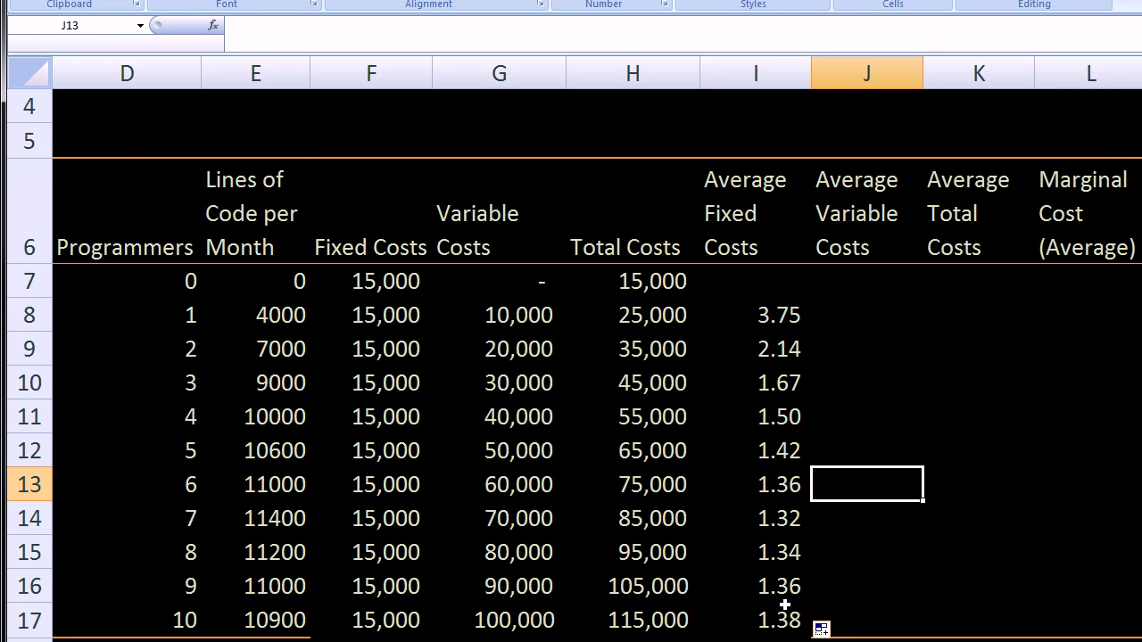
pyautogui.click(836, 301)
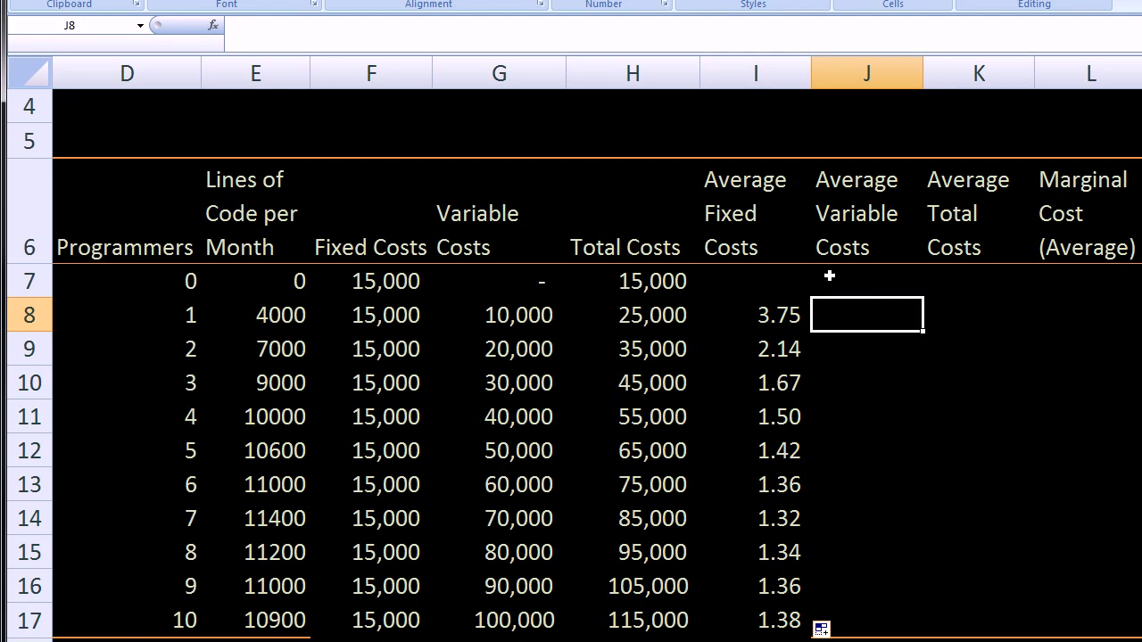
pyautogui.click(694, 141)
pyautogui.write('Per l')
pyautogui.press('BackSpace')
pyautogui.press('BackSpace')
pyautogui.press('BackSpace')
pyautogui.press('BackSpace')
pyautogui.press('BackSpace')
# Enter the label "Per line of code per month" in I5, above the Average Fixed Costs heading.
pyautogui.press('Tab')
pyautogui.write('Per')
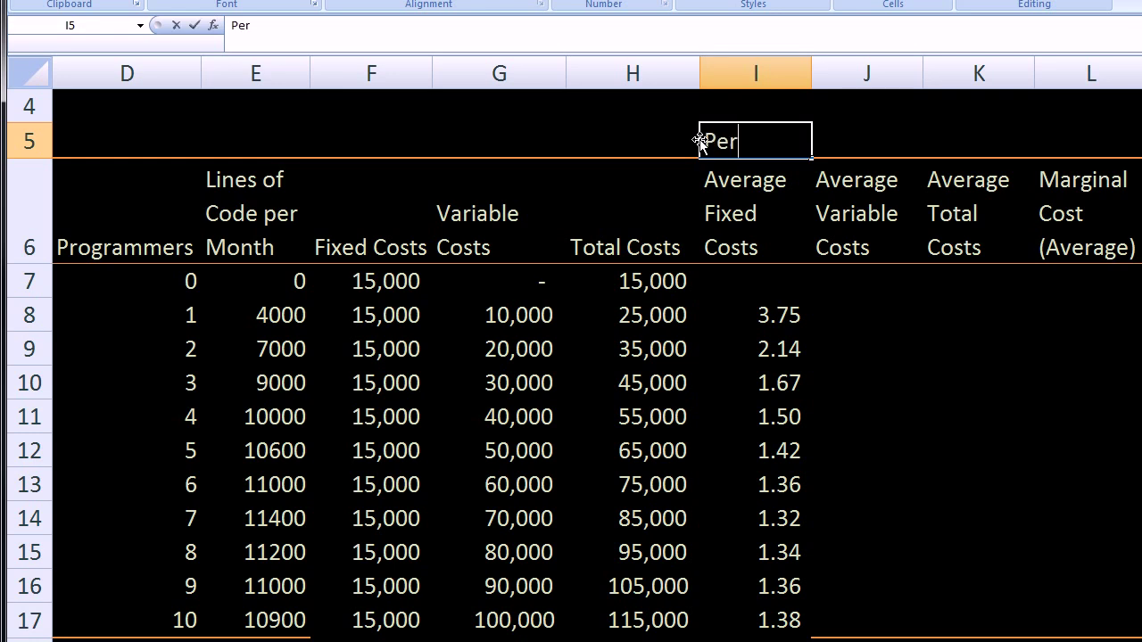
pyautogui.write(' line of code')
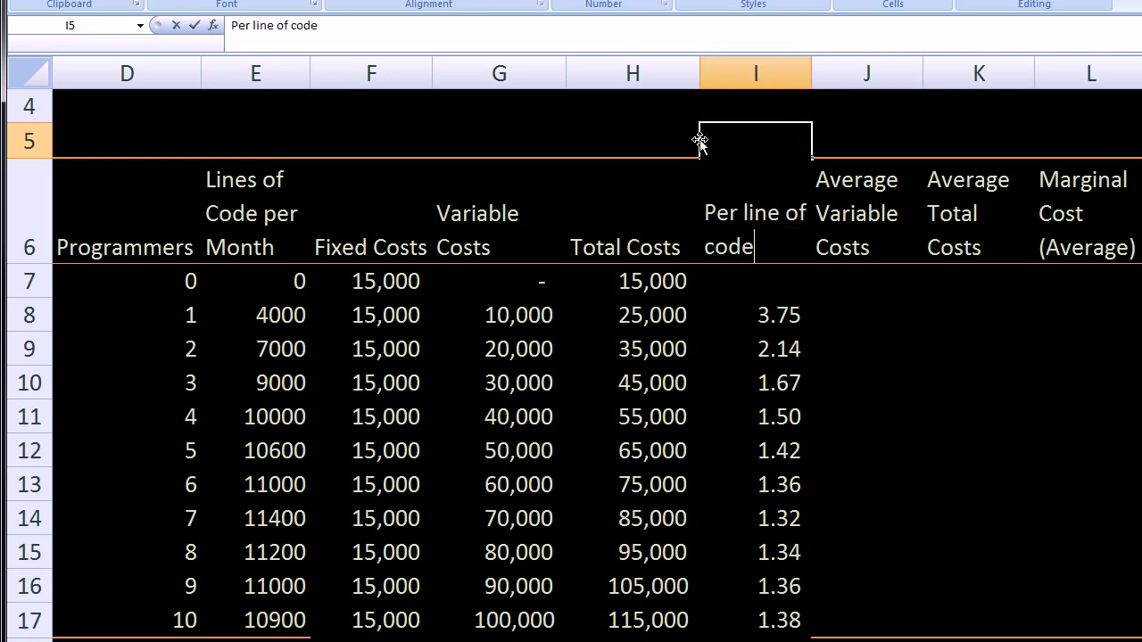
pyautogui.write(' per month')
pyautogui.press('Return')
pyautogui.press('Left')
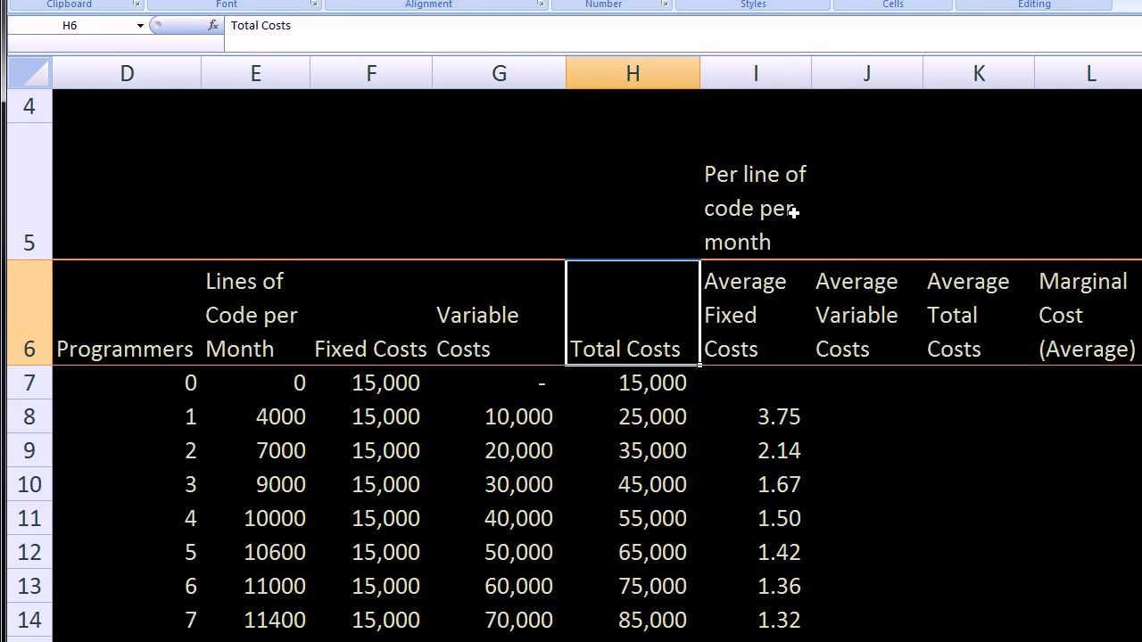
# Enter the average variable cost formula =G8/E8 in J8, dividing variable costs by lines of code.
pyautogui.click(1050, 388)
pyautogui.scroll(-1, 992, 356)
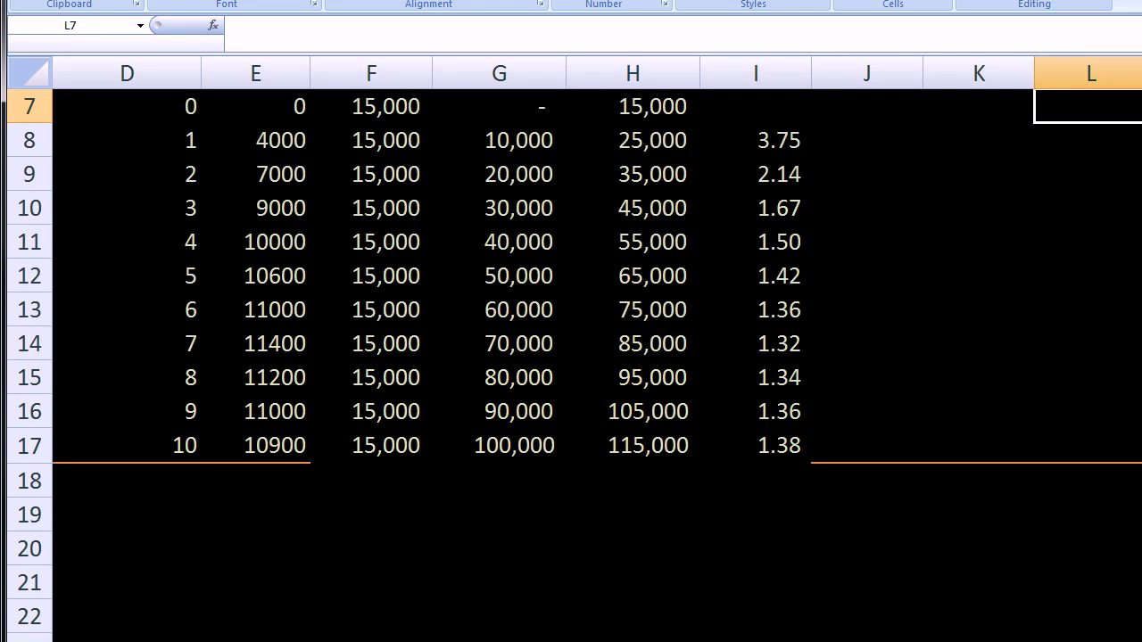
pyautogui.scroll(1, 571, 357)
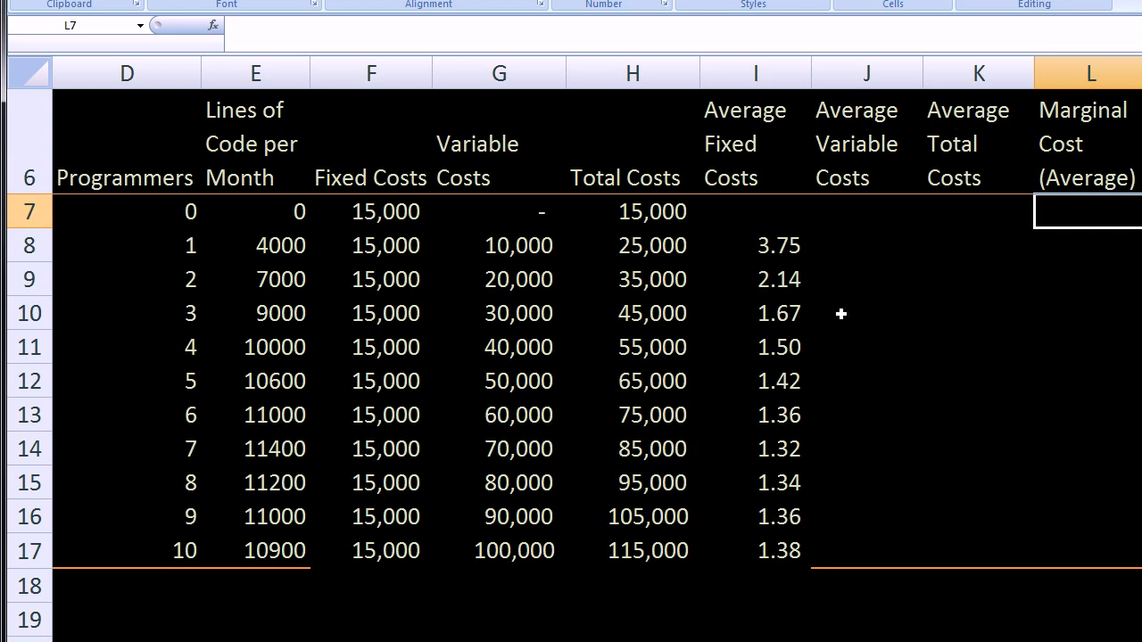
pyautogui.click(847, 241)
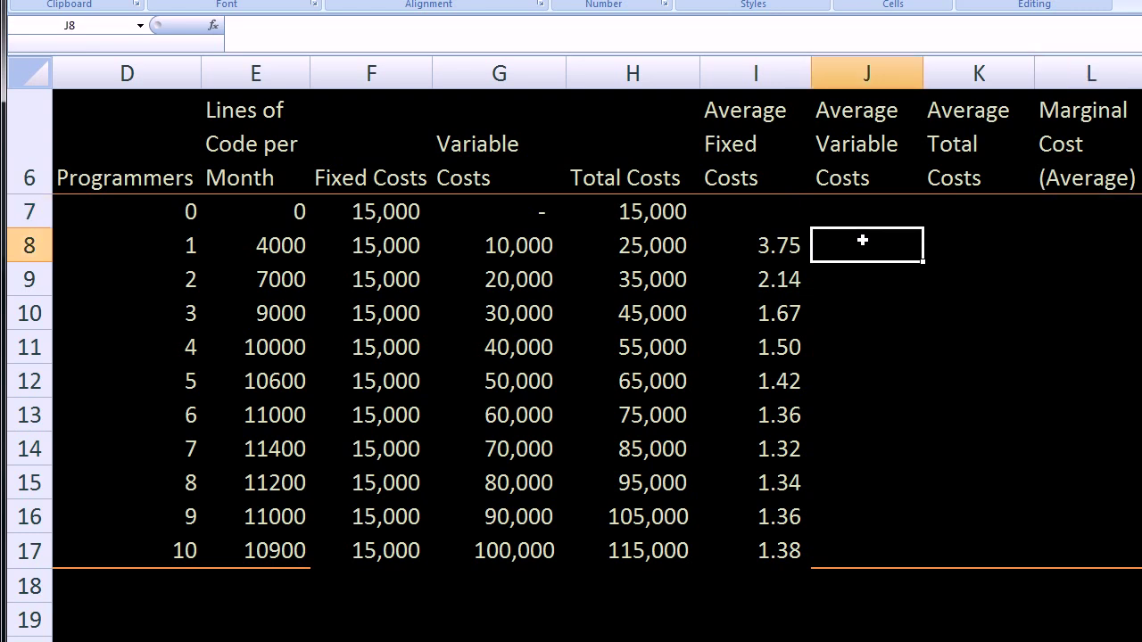
pyautogui.write('=')
pyautogui.press('Left')
pyautogui.press('Left')
pyautogui.press('Left')
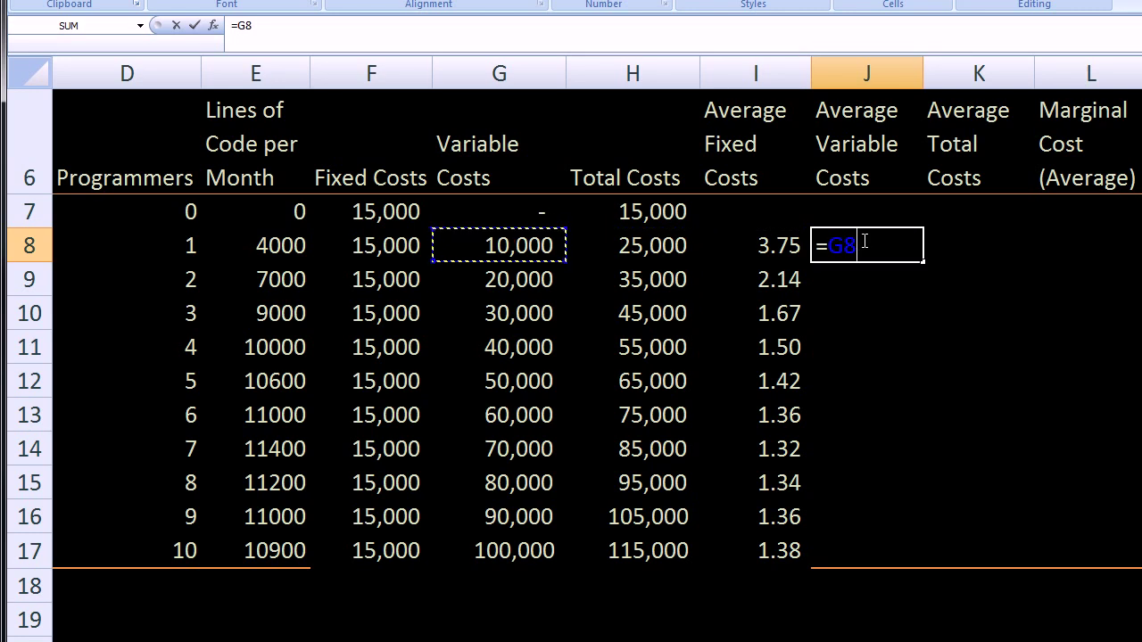
pyautogui.write('/')
pyautogui.press('Left')
pyautogui.press('Left')
pyautogui.press('Left')
pyautogui.press('Left')
pyautogui.press('Left')
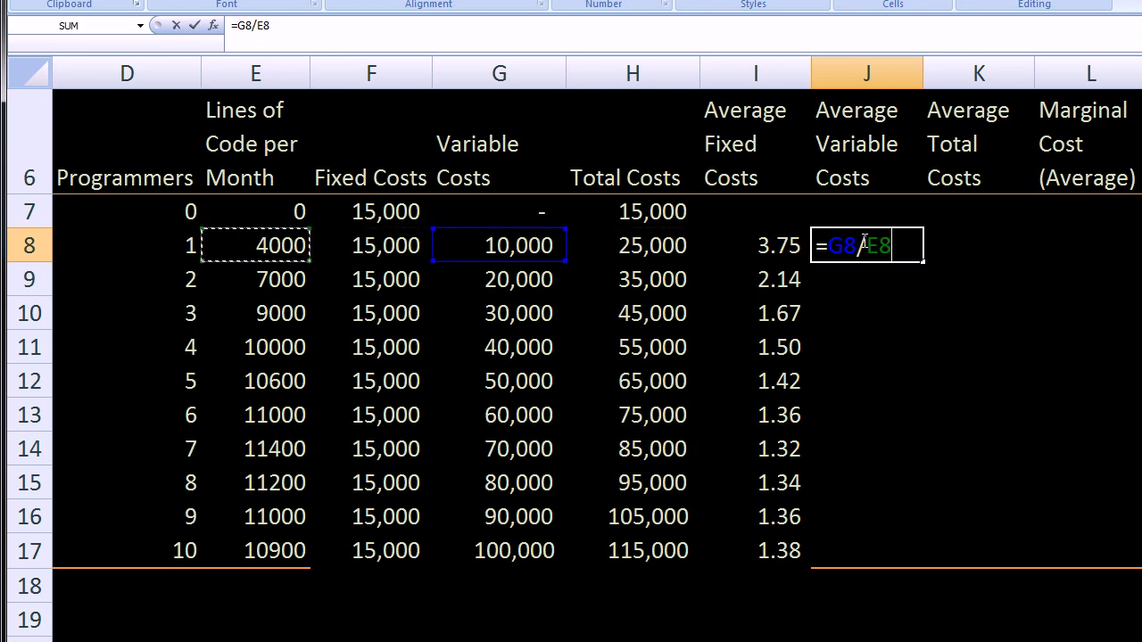
pyautogui.press('Return')
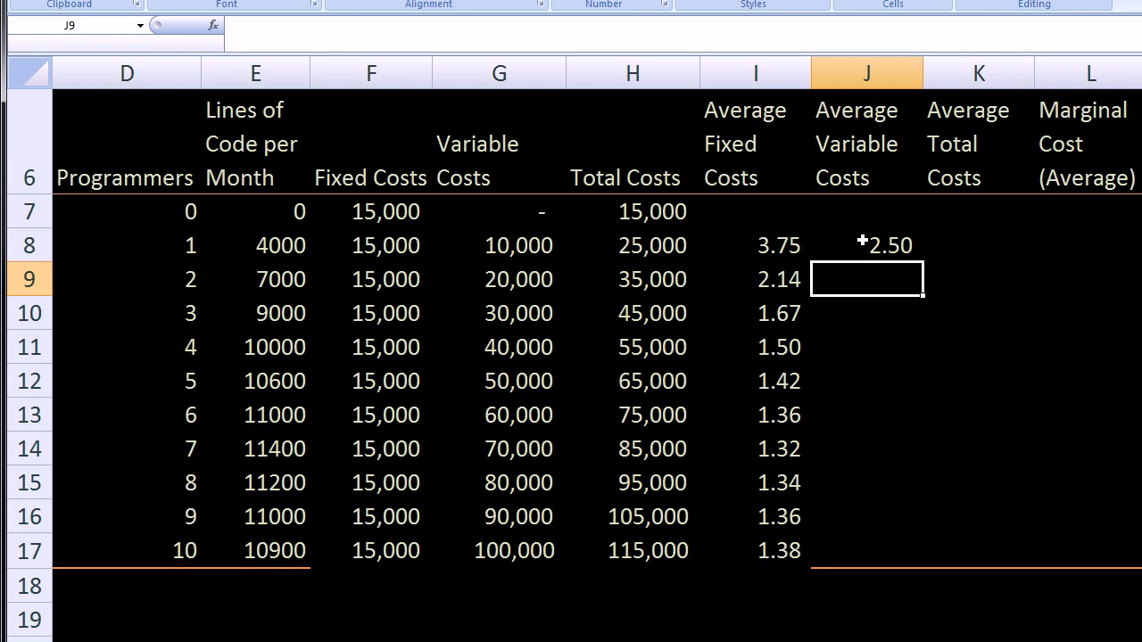
# Fill the average variable cost formula from J8 down through J17.
pyautogui.click(866, 244)
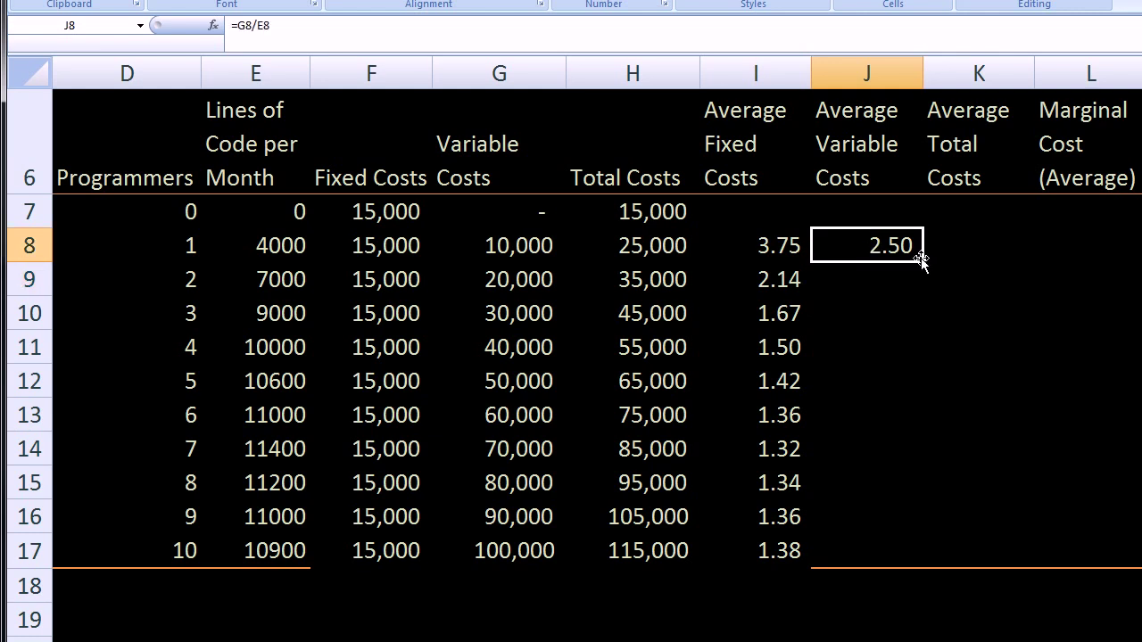
pyautogui.moveTo(921, 259); pyautogui.dragTo(897, 429)
pyautogui.moveTo(894, 523); pyautogui.dragTo(895, 550)
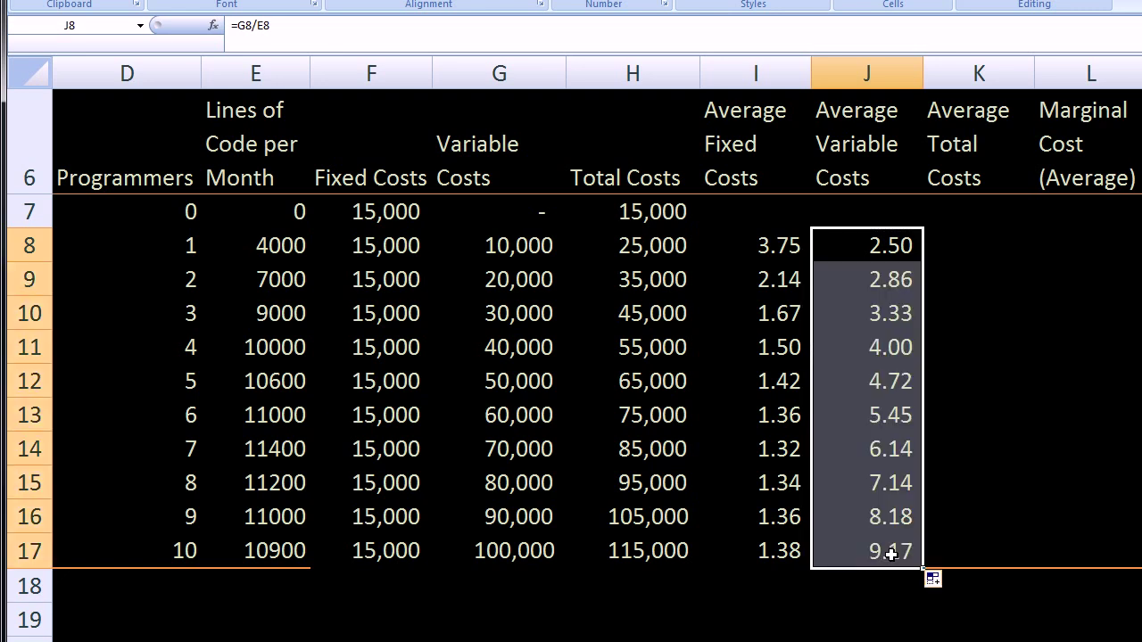
pyautogui.click(987, 608)
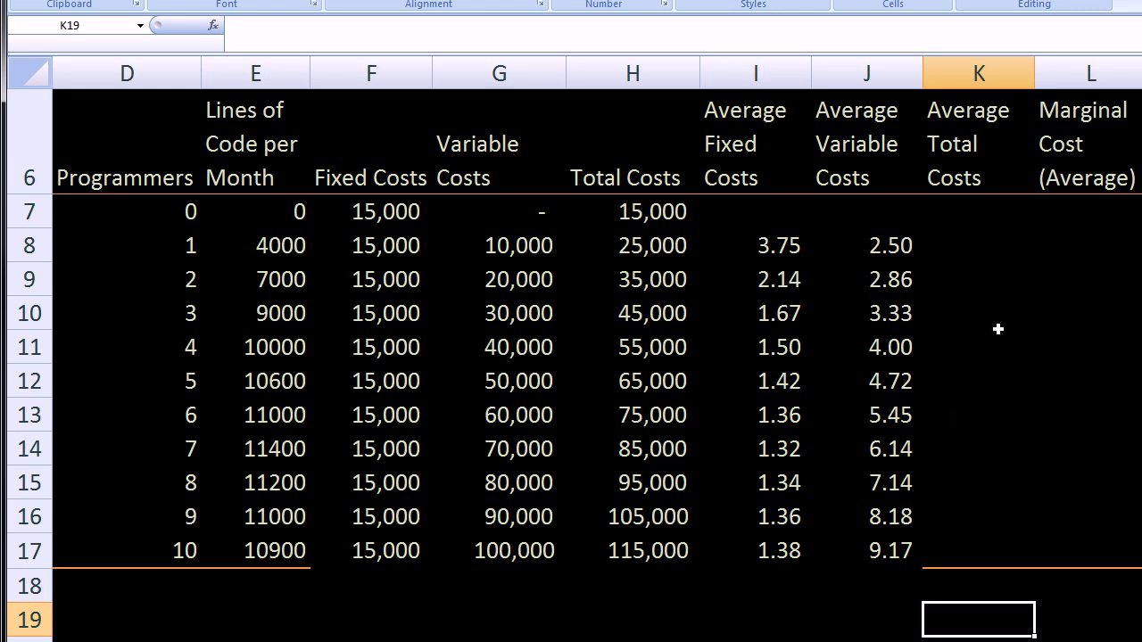
# Enter the average total cost formula =H8/E8 in K8, dividing total costs by lines of code.
pyautogui.click(963, 245)
pyautogui.write('=')
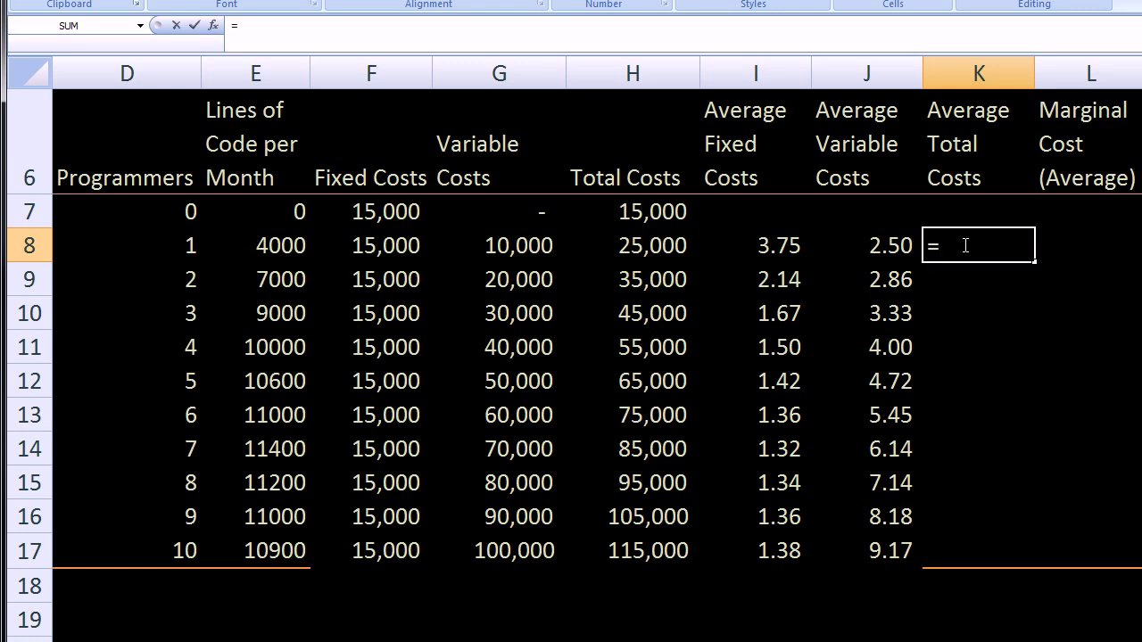
pyautogui.press('Left')
pyautogui.press('Left')
pyautogui.press('Left')
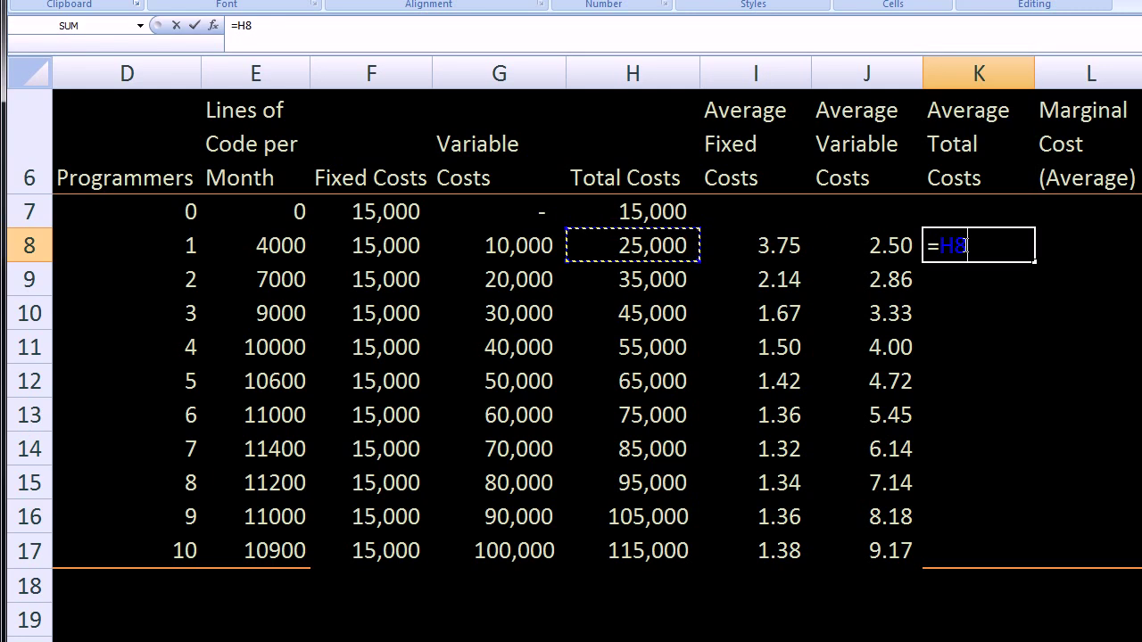
pyautogui.write('/')
pyautogui.press('Left')
pyautogui.press('Left')
pyautogui.press('Left')
pyautogui.press('Left')
pyautogui.press('Left')
pyautogui.press('Left')
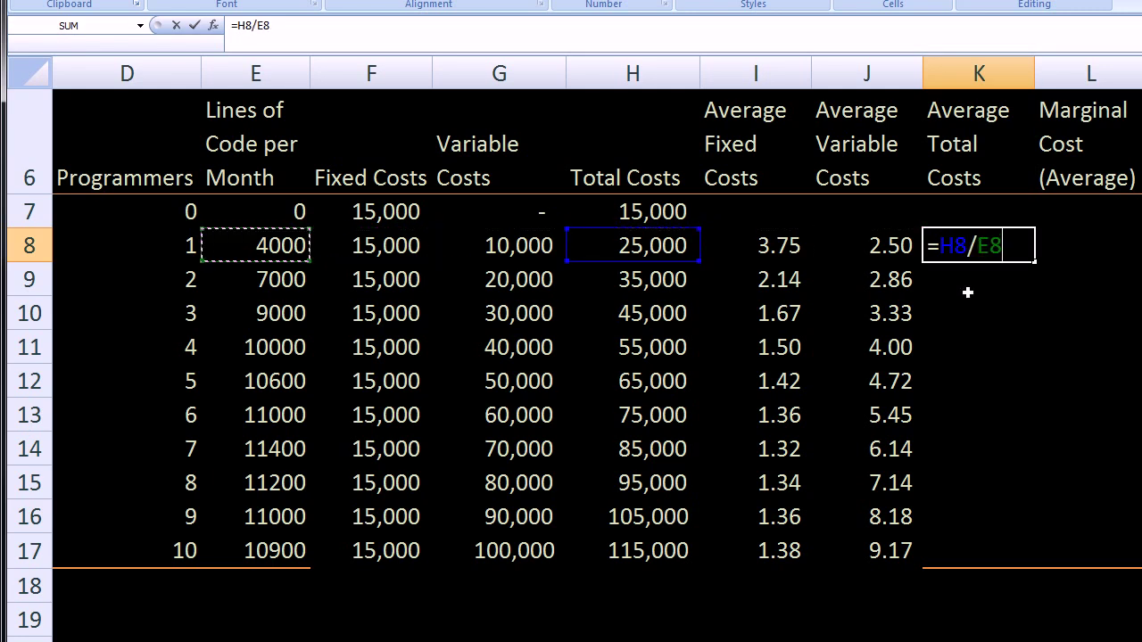
pyautogui.press('Return')
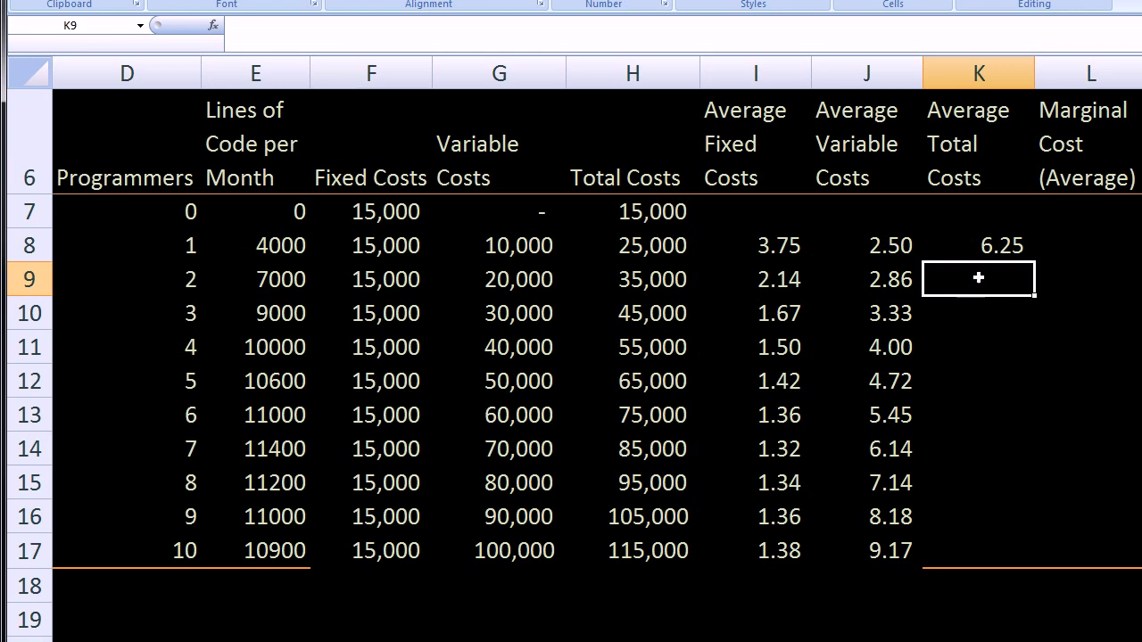
# Fill the average total cost formula from K8 down through K17 and inspect the values in K8 through K10.
pyautogui.click(982, 247)
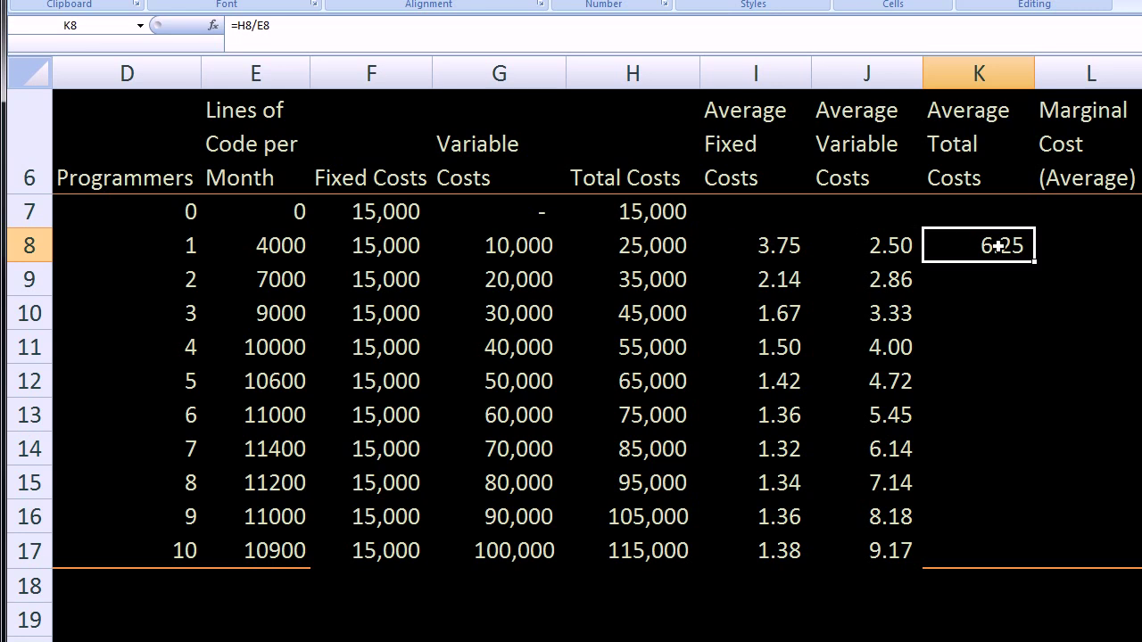
pyautogui.moveTo(1033, 261); pyautogui.dragTo(994, 567)
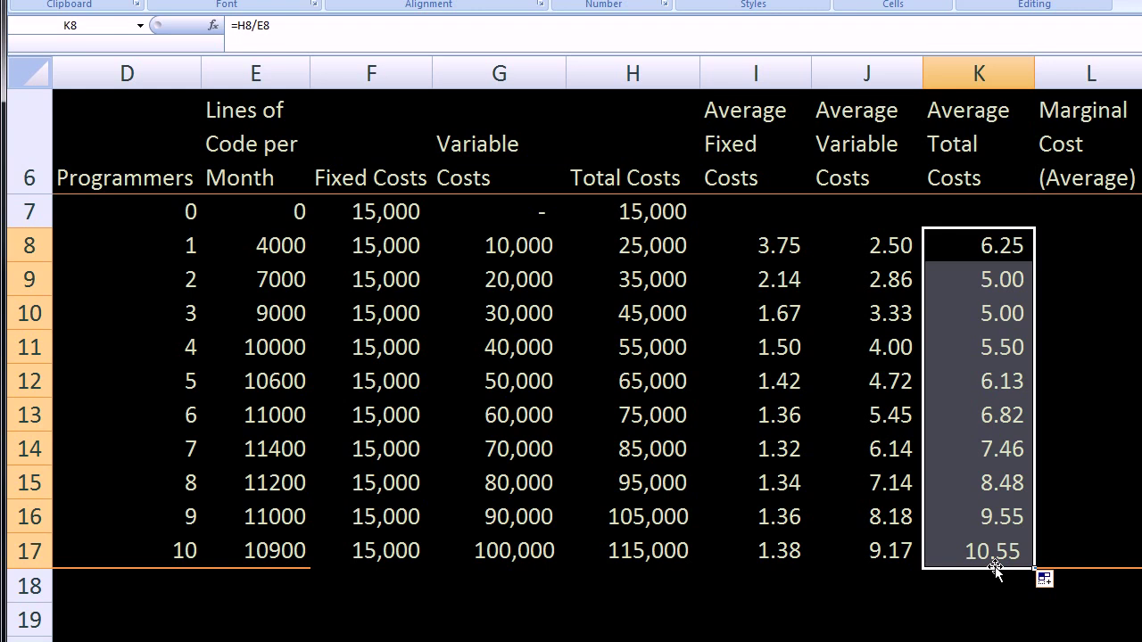
pyautogui.click(1102, 422)
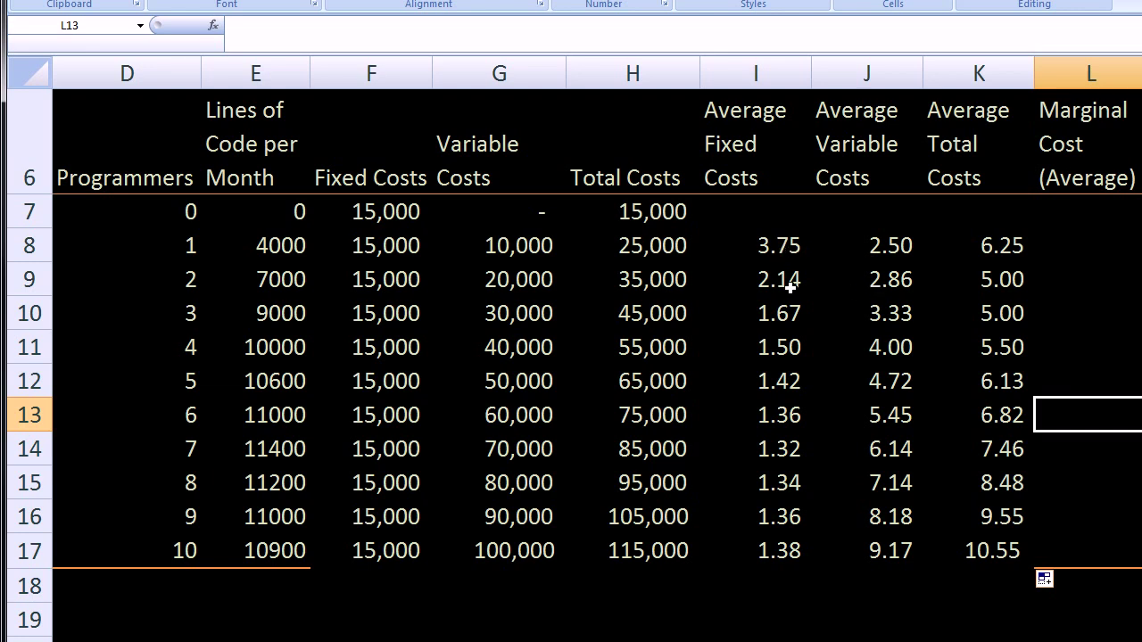
pyautogui.moveTo(1007, 257); pyautogui.dragTo(990, 312)
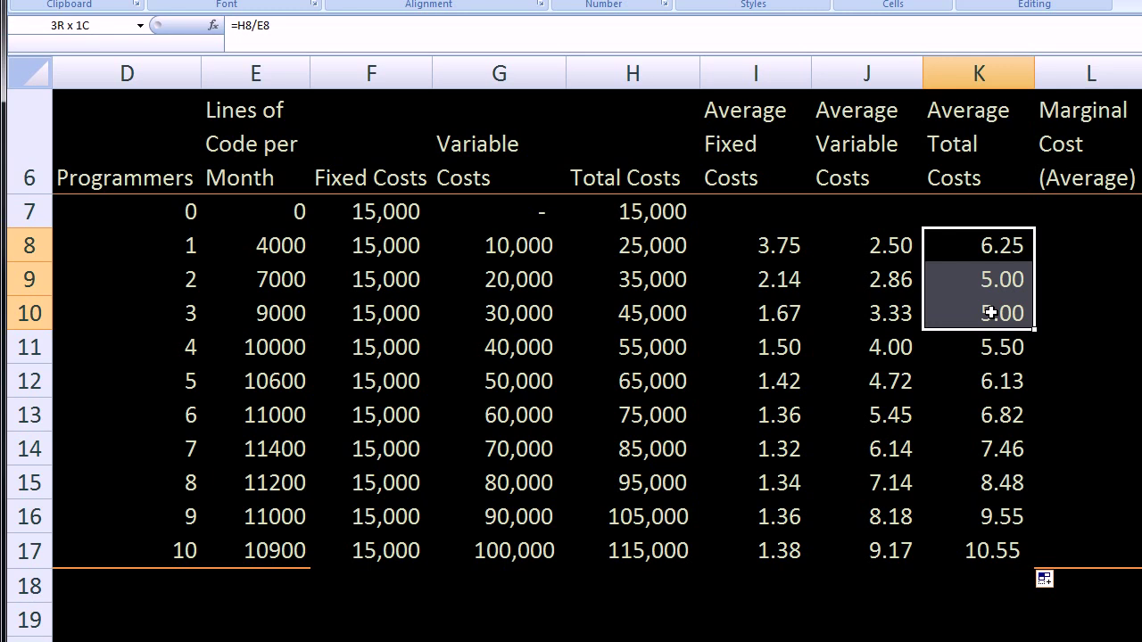
pyautogui.moveTo(990, 312); pyautogui.dragTo(990, 312)
# Begin a formula in L8, the marginal cost cell for 1 programmer.
pyautogui.click(1073, 291)
pyautogui.click(1075, 243)
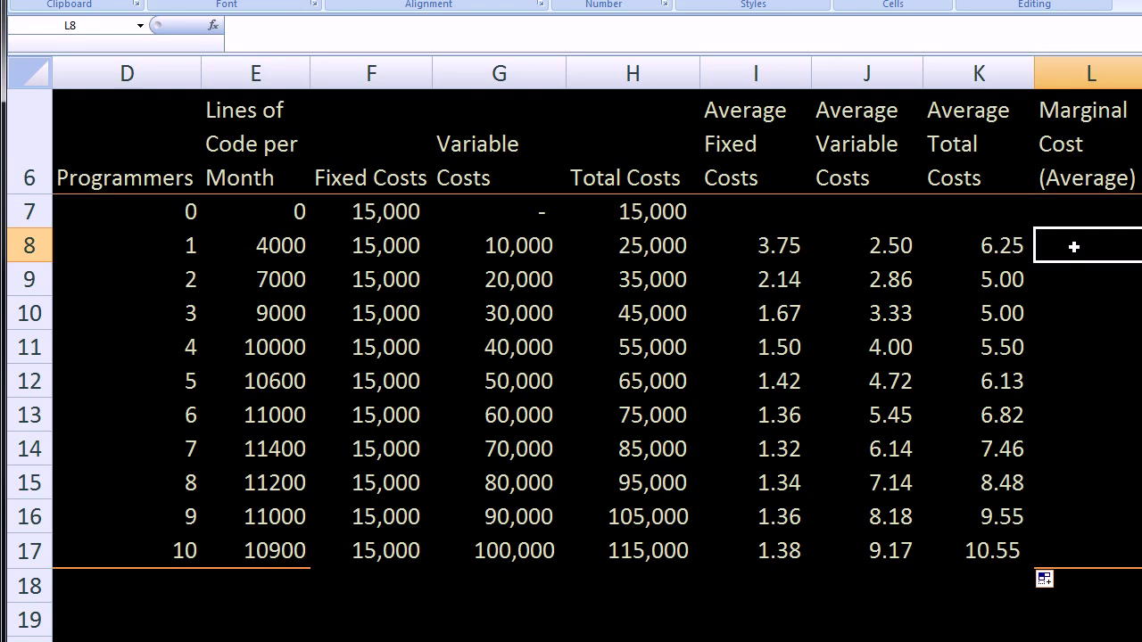
pyautogui.write('=')
pyautogui.press('Left')
pyautogui.press('Left')
pyautogui.press('Left')
pyautogui.press('Left')
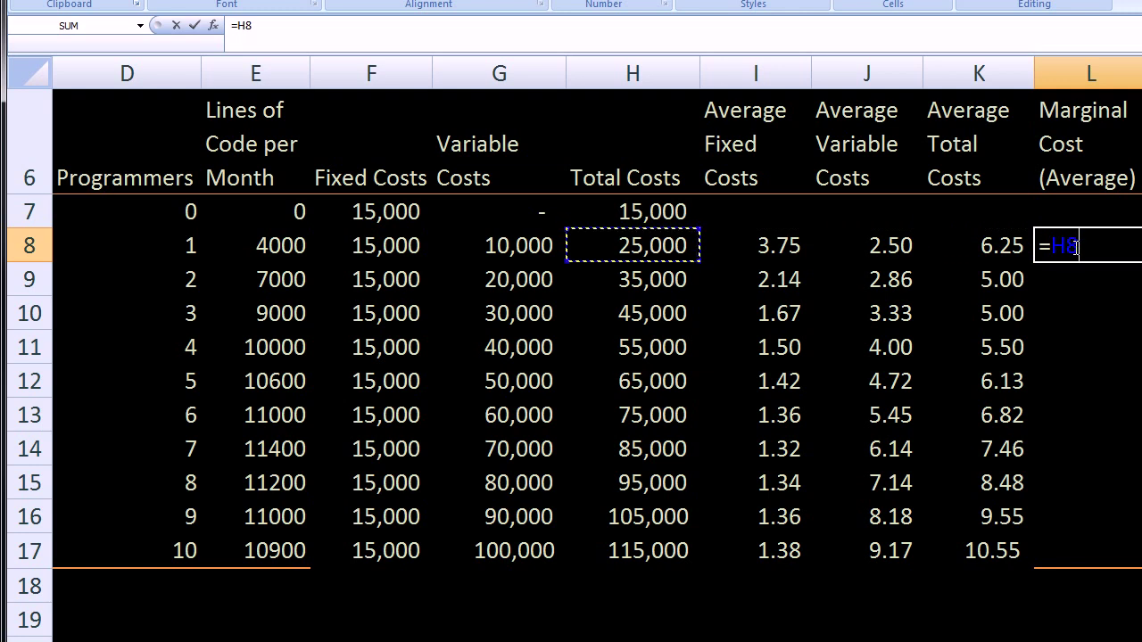
pyautogui.press('Up')
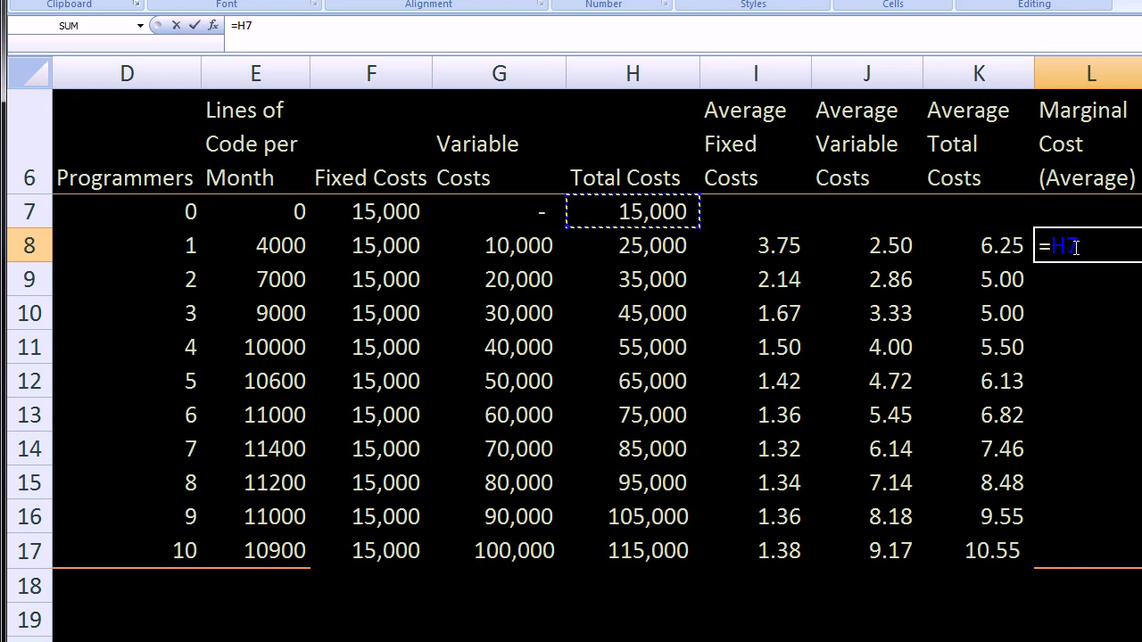
pyautogui.press('Down')
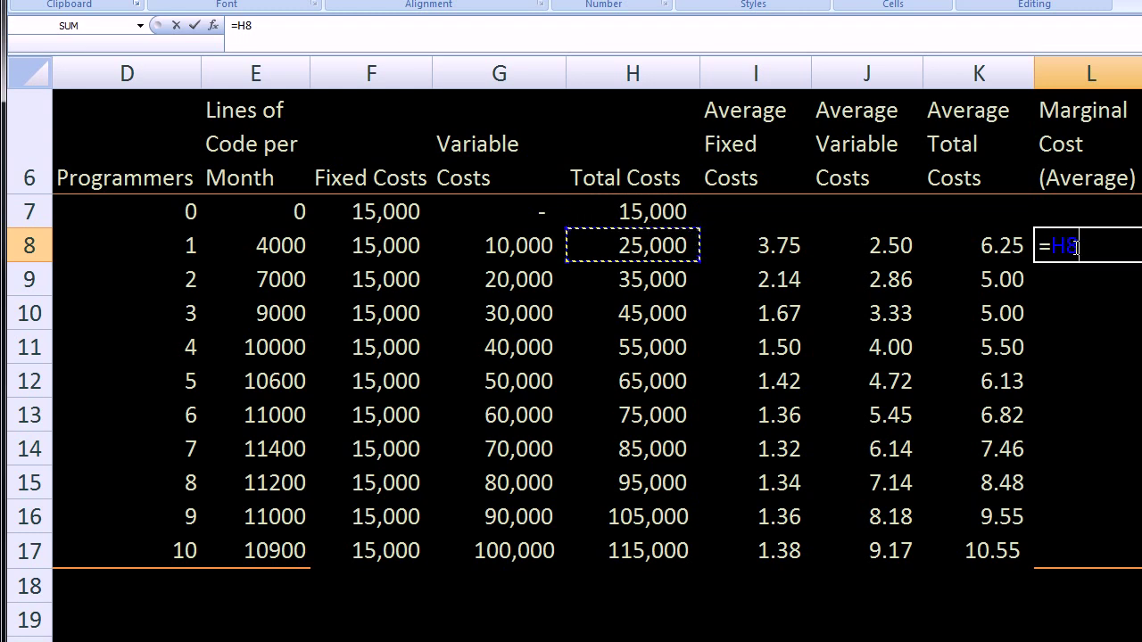
pyautogui.press('BackSpace')
pyautogui.press('BackSpace')
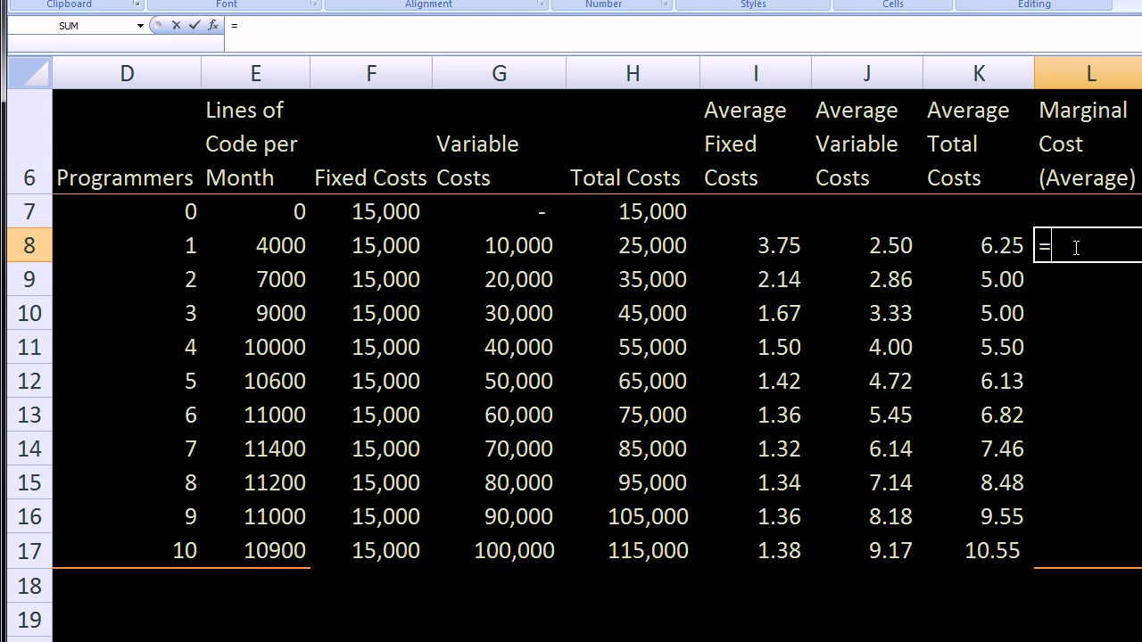
# Add the total cost difference (H8-H7) in parentheses as the numerator of the marginal cost formula in L8.
pyautogui.write('(')
pyautogui.press('Left')
pyautogui.press('Left')
pyautogui.press('Left')
pyautogui.press('Left')
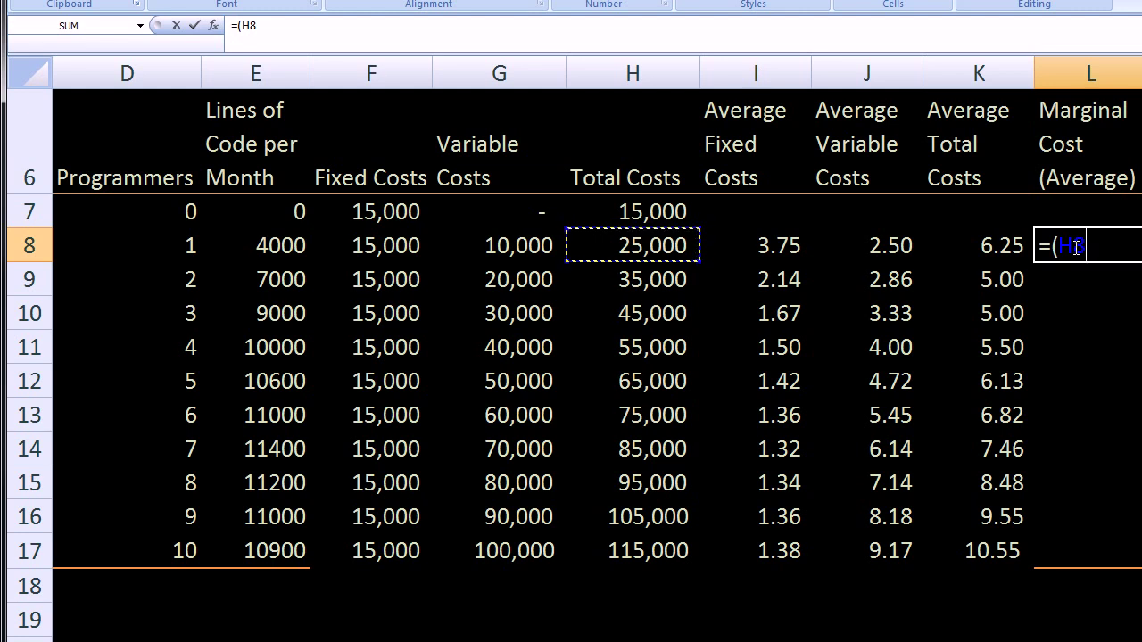
pyautogui.write('-')
pyautogui.press('Up')
pyautogui.press('Left')
pyautogui.press('Left')
pyautogui.press('Left')
pyautogui.press('Left')
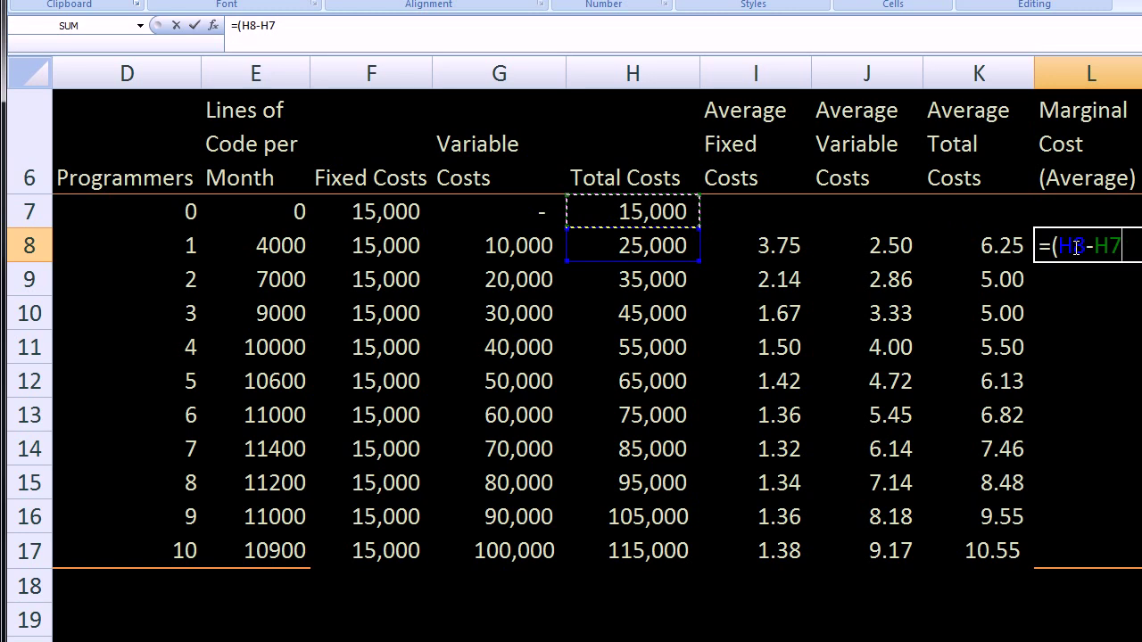
pyautogui.write(')')
# Divide by an opened parenthesis starting with E8, the lines of code for 1 programmer, in the L8 marginal cost formula.
pyautogui.write('(')
pyautogui.press('Left')
pyautogui.press('Left')
pyautogui.press('Left')
pyautogui.press('Left')
pyautogui.press('Left')
pyautogui.press('Left')
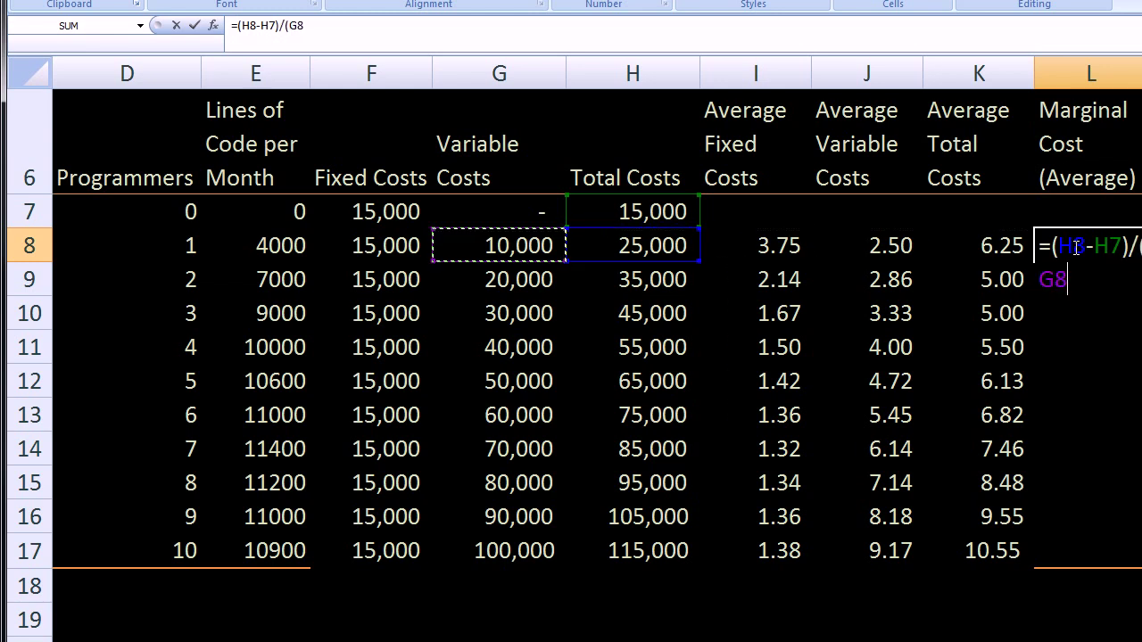
pyautogui.press('Left')
# Subtract E7 in the denominator and enter the completed marginal cost formula =(H8-H7)/(E8-E7) in L8.
pyautogui.write('-')
pyautogui.press('Up')
pyautogui.press('Left')
pyautogui.press('Left')
pyautogui.press('Left')
pyautogui.press('Left')
pyautogui.press('Left')
pyautogui.press('Left')
pyautogui.press('Left')
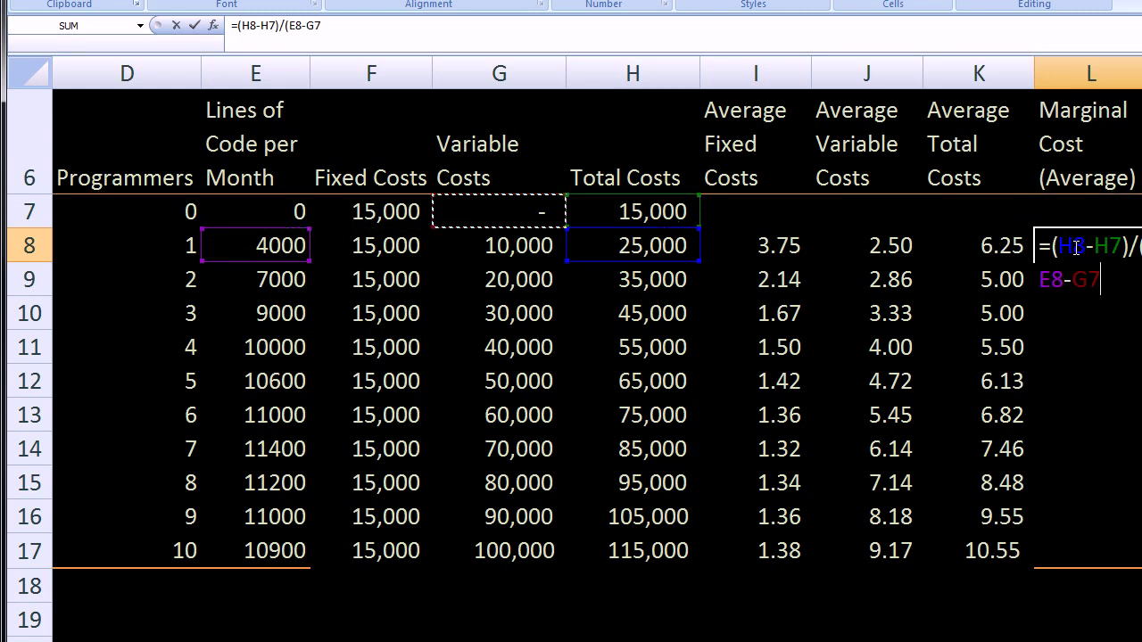
pyautogui.write(')')
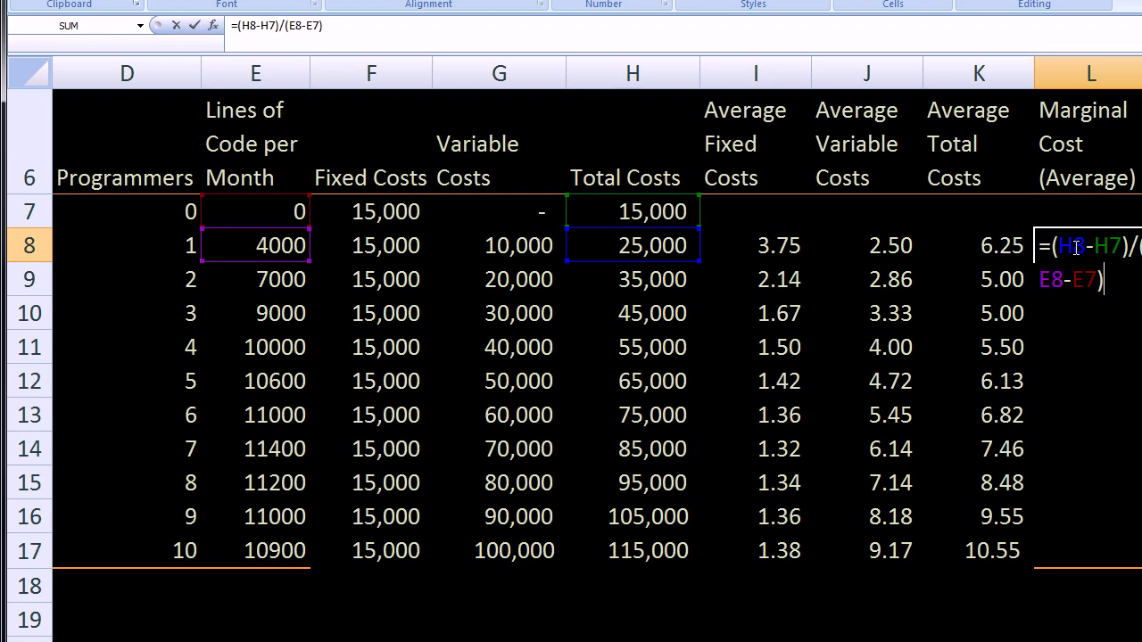
pyautogui.press('Return')
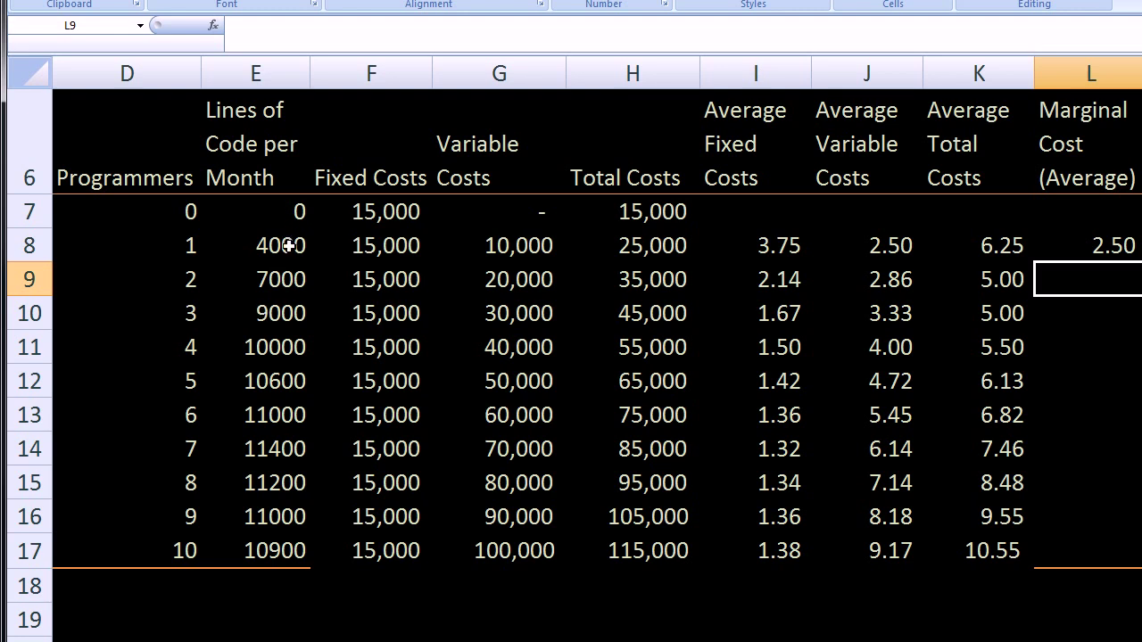
# Fill the marginal cost formula from L8 down through L17 and inspect cells K10 and L9.
pyautogui.click(1097, 245)
pyautogui.moveTo(1136, 257); pyautogui.dragTo(1124, 555)
pyautogui.click(961, 319)
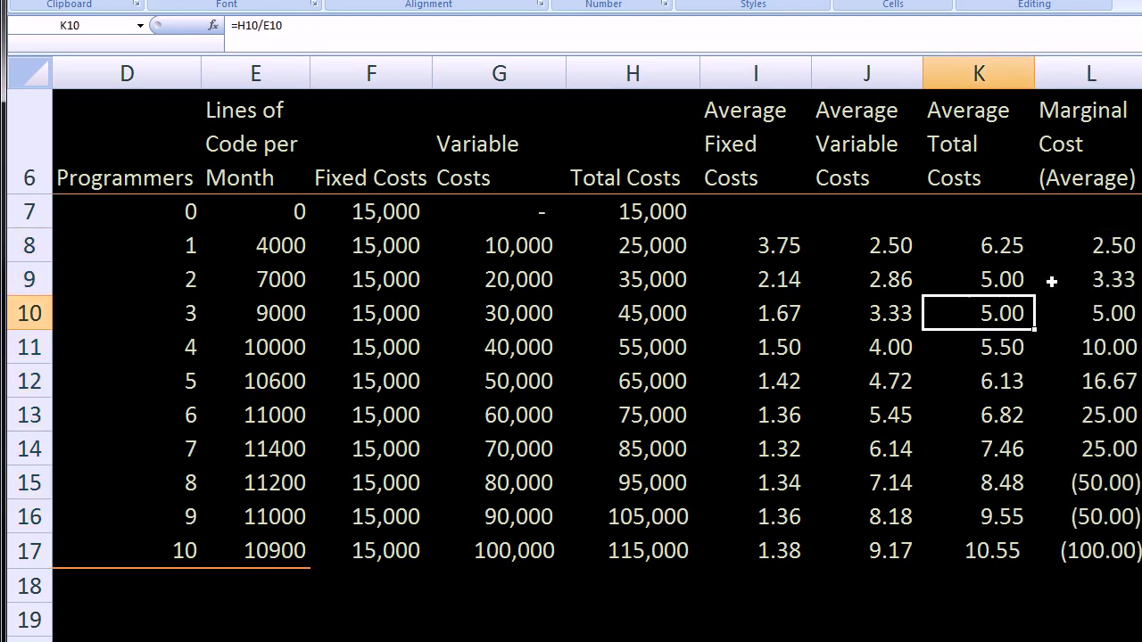
pyautogui.click(1100, 279)
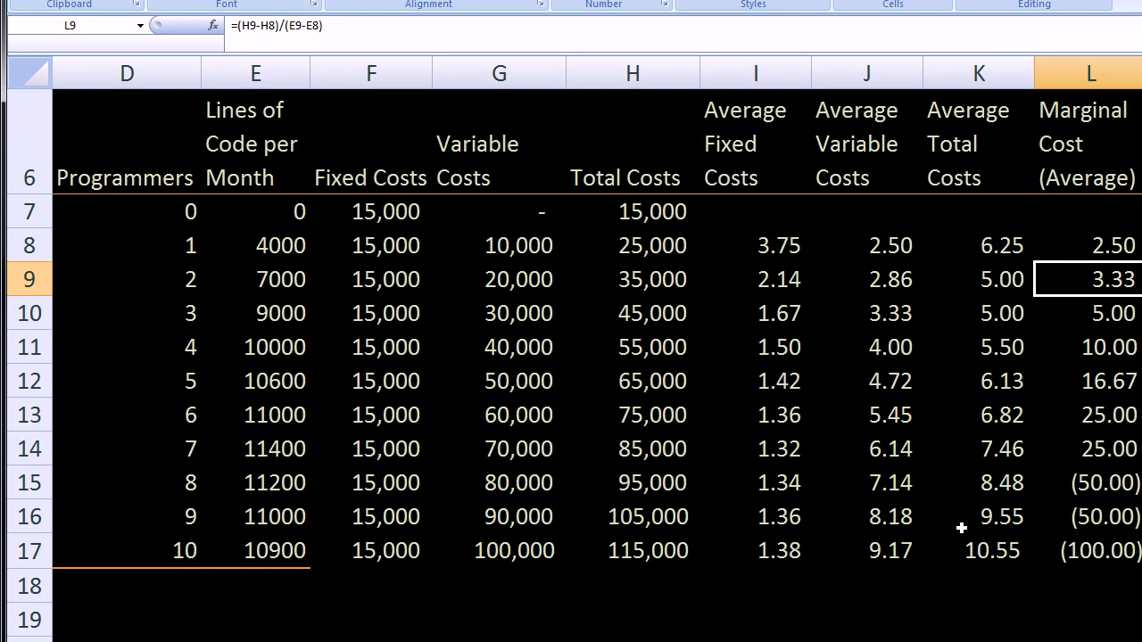
# Examine the marginal costs in L15:L17 against the lines of code in E14 through E16.
pyautogui.moveTo(282, 489); pyautogui.dragTo(294, 519)
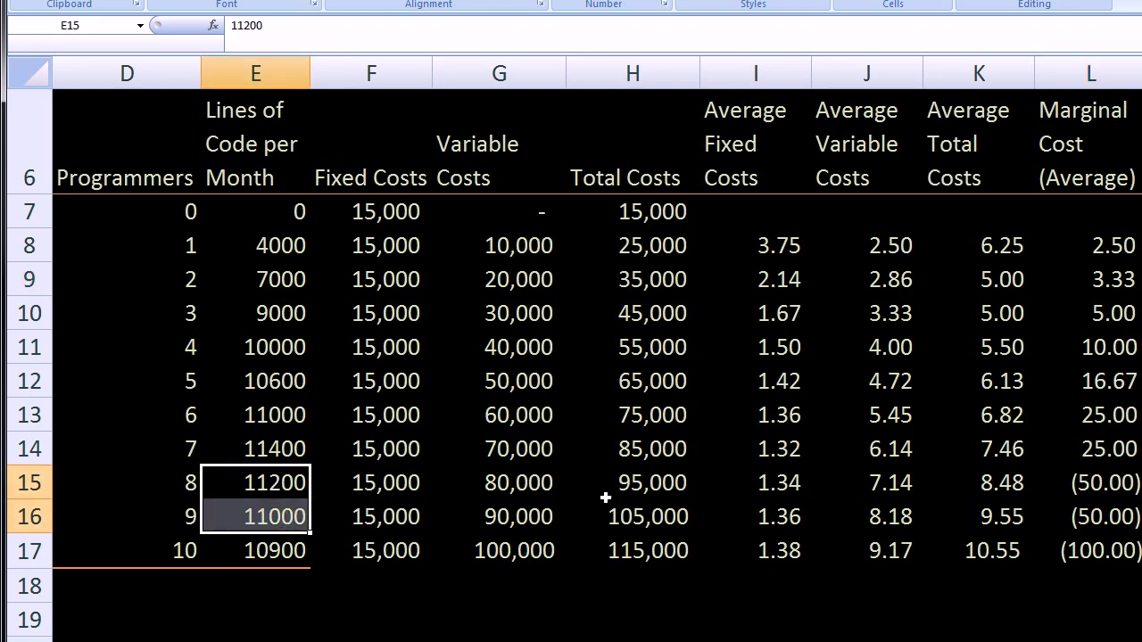
pyautogui.moveTo(1102, 485); pyautogui.dragTo(1105, 544)
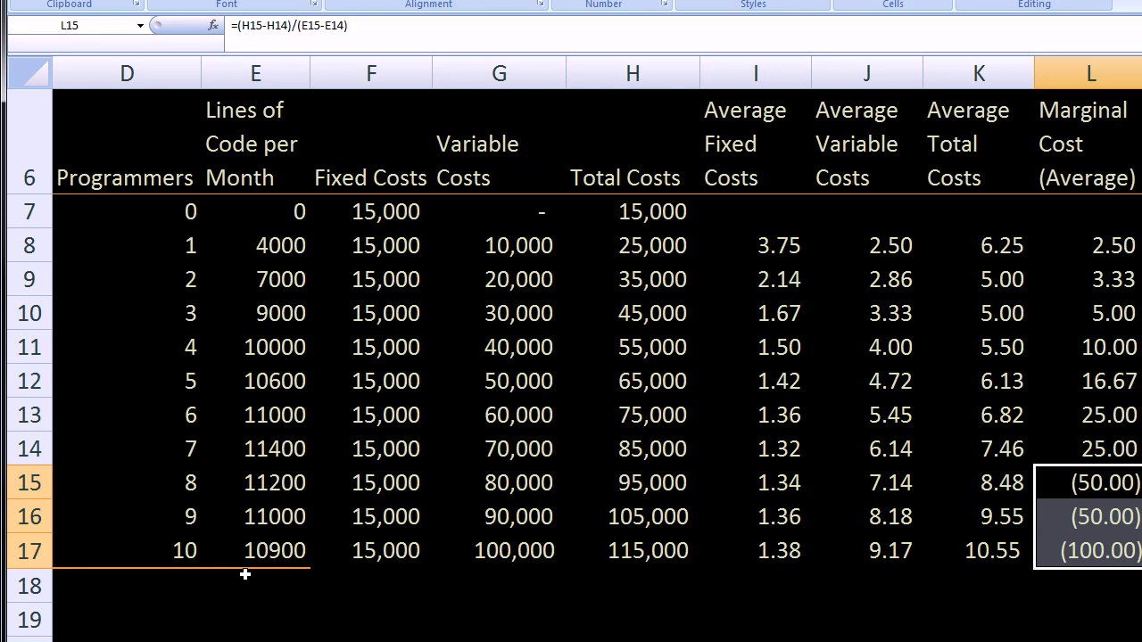
pyautogui.click(288, 483)
pyautogui.moveTo(298, 477); pyautogui.dragTo(293, 456)
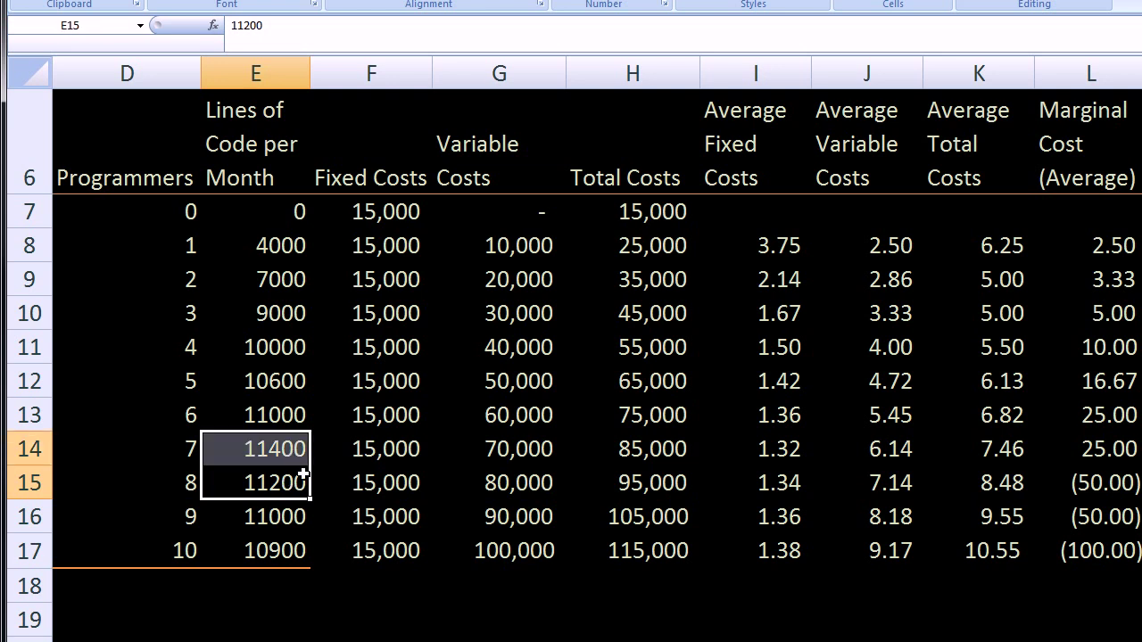
pyautogui.click(312, 479)
pyautogui.click(252, 482)
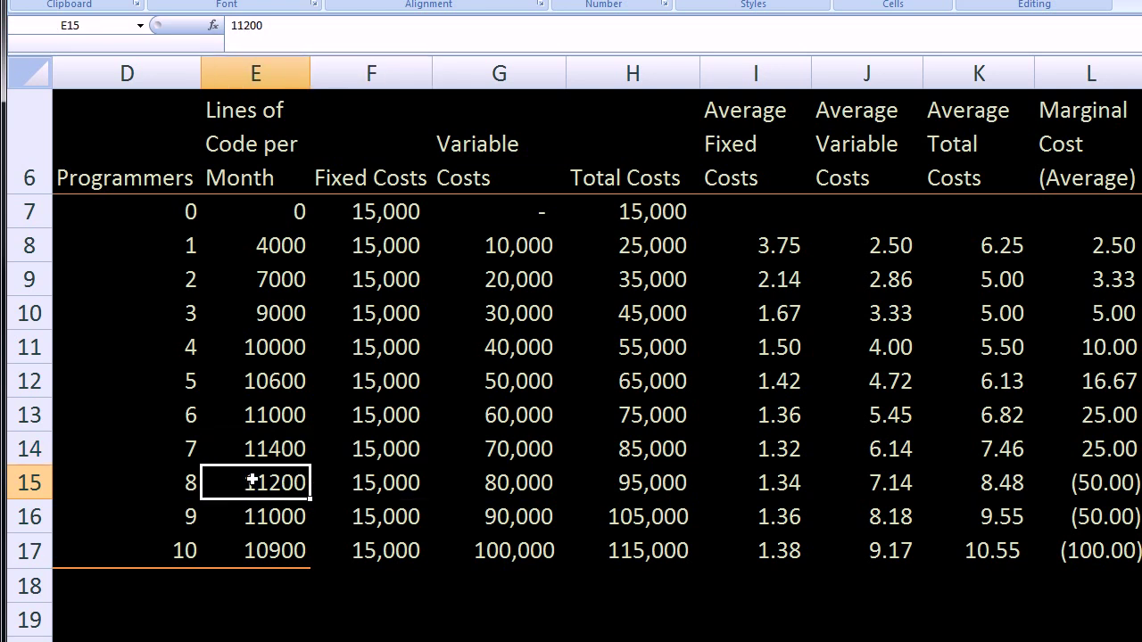